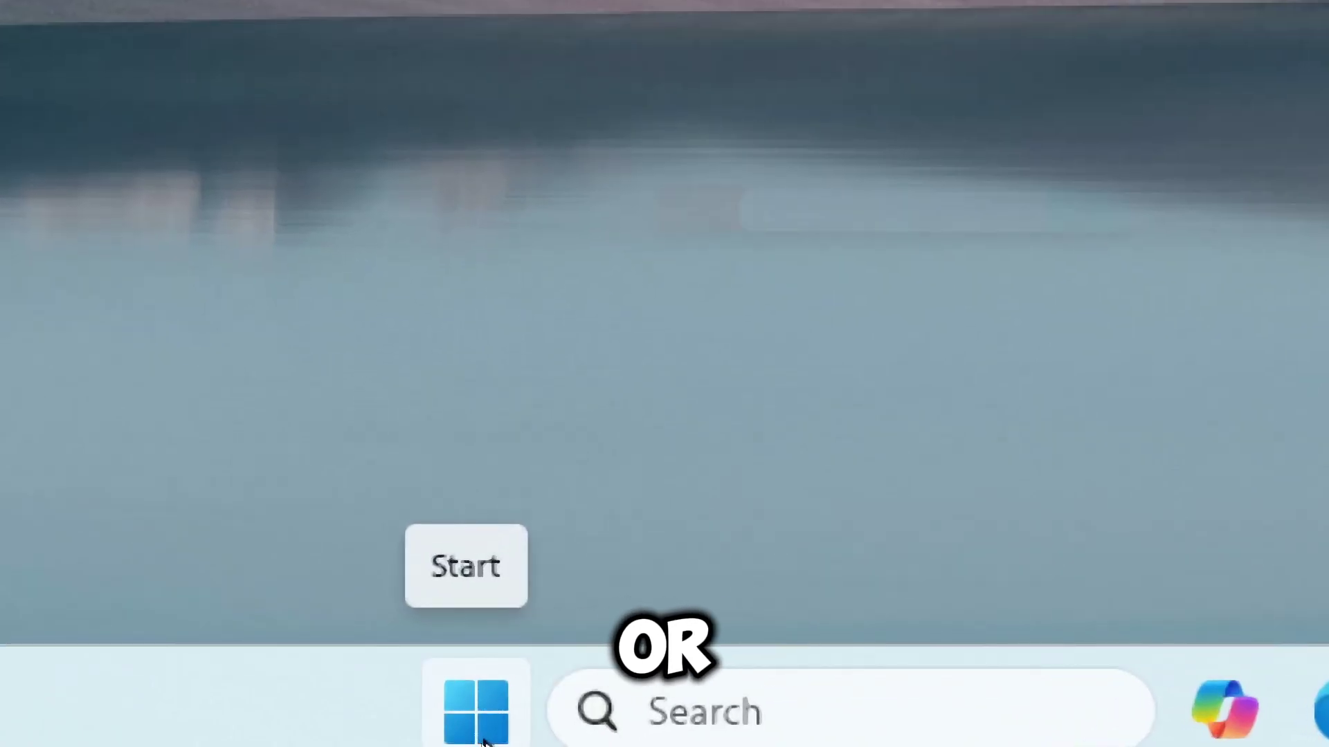
Search the Start menu for powerShell and launch it as administrator, approving the UAC prompt.
key("super")
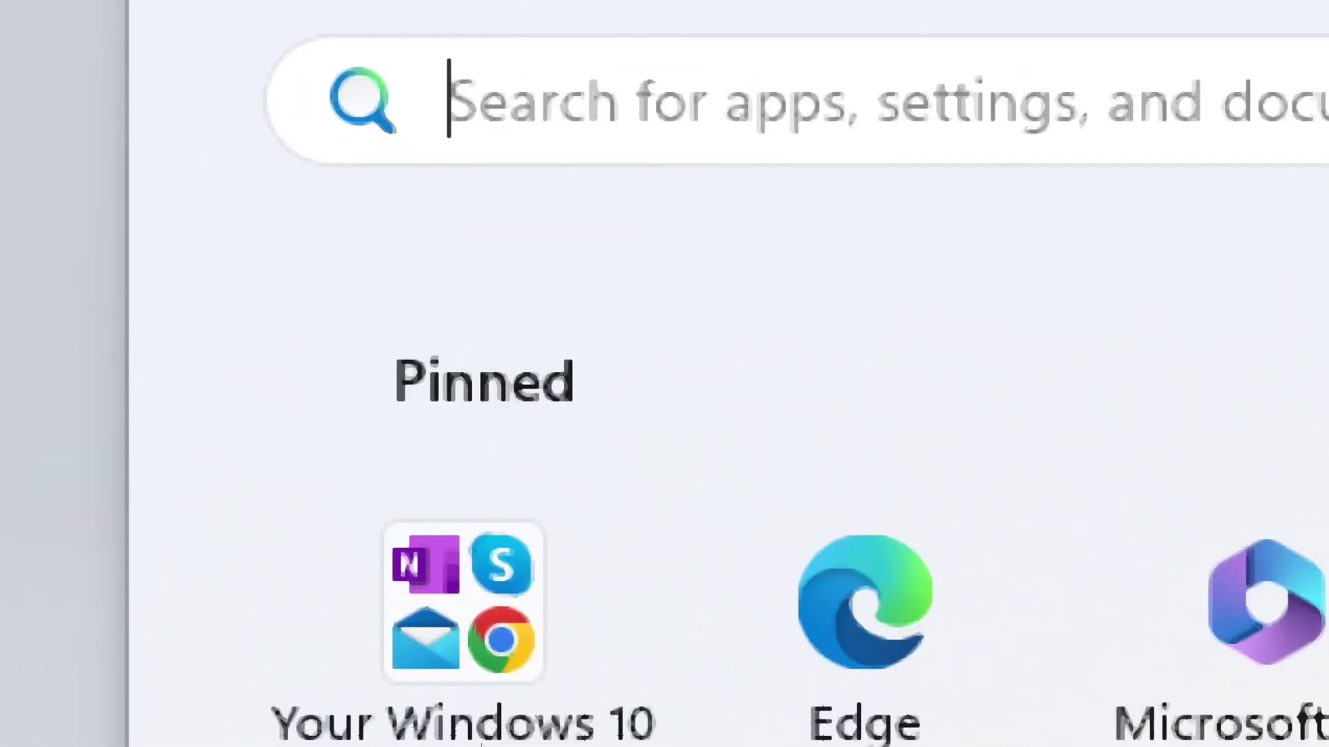
type("powerSh")
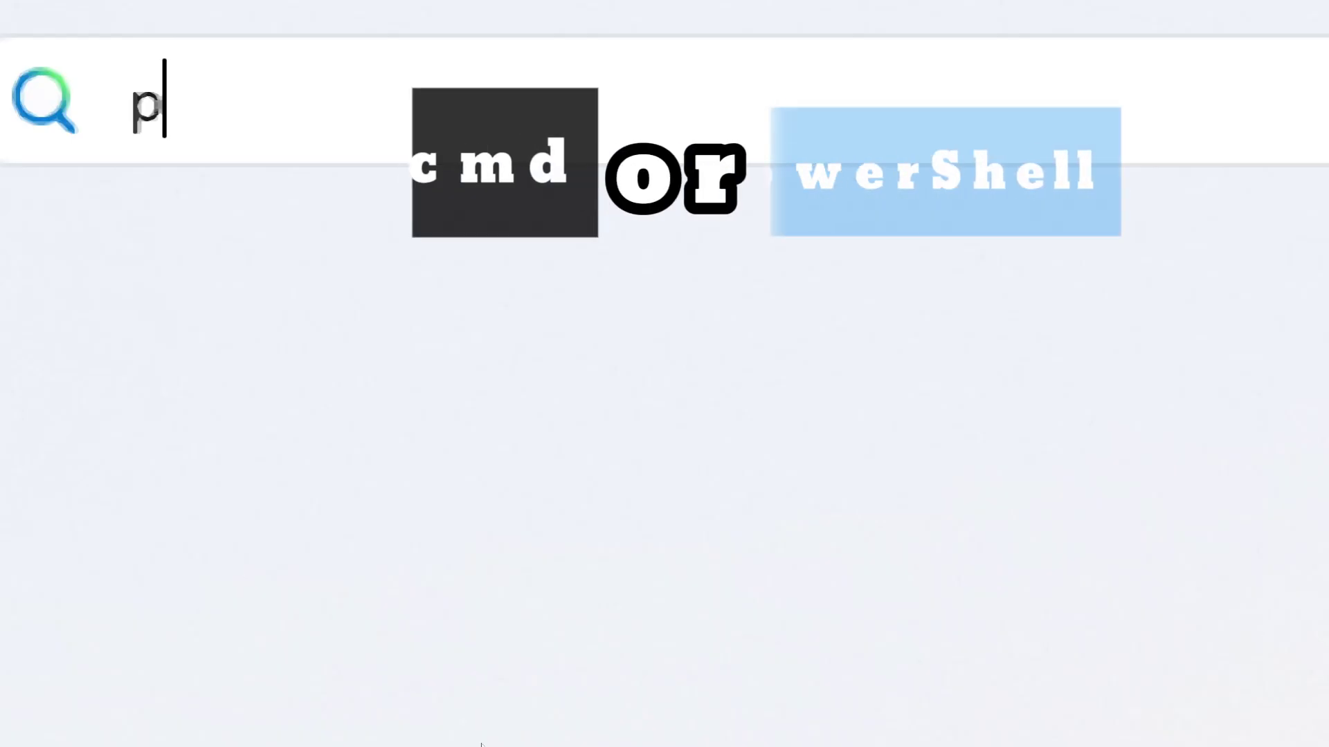
type("ell")
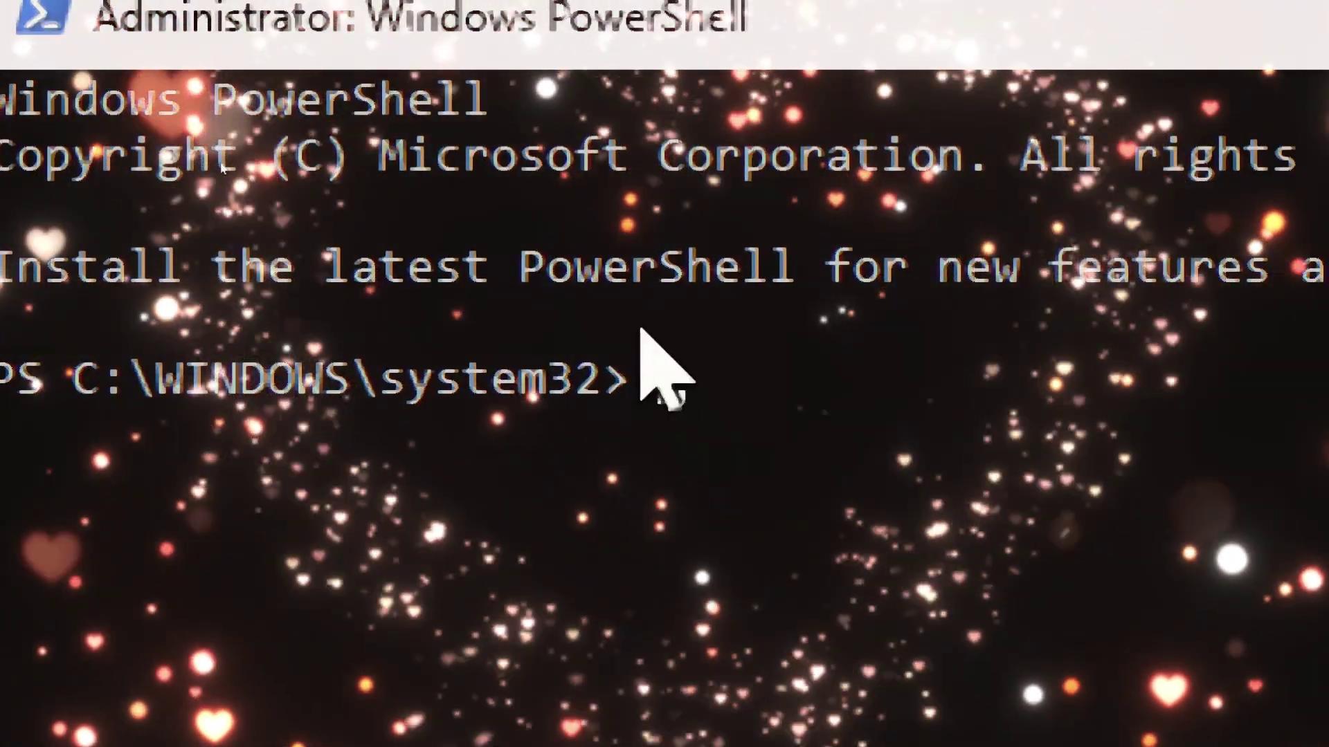
left_click_drag(626, 391, 3, 374)
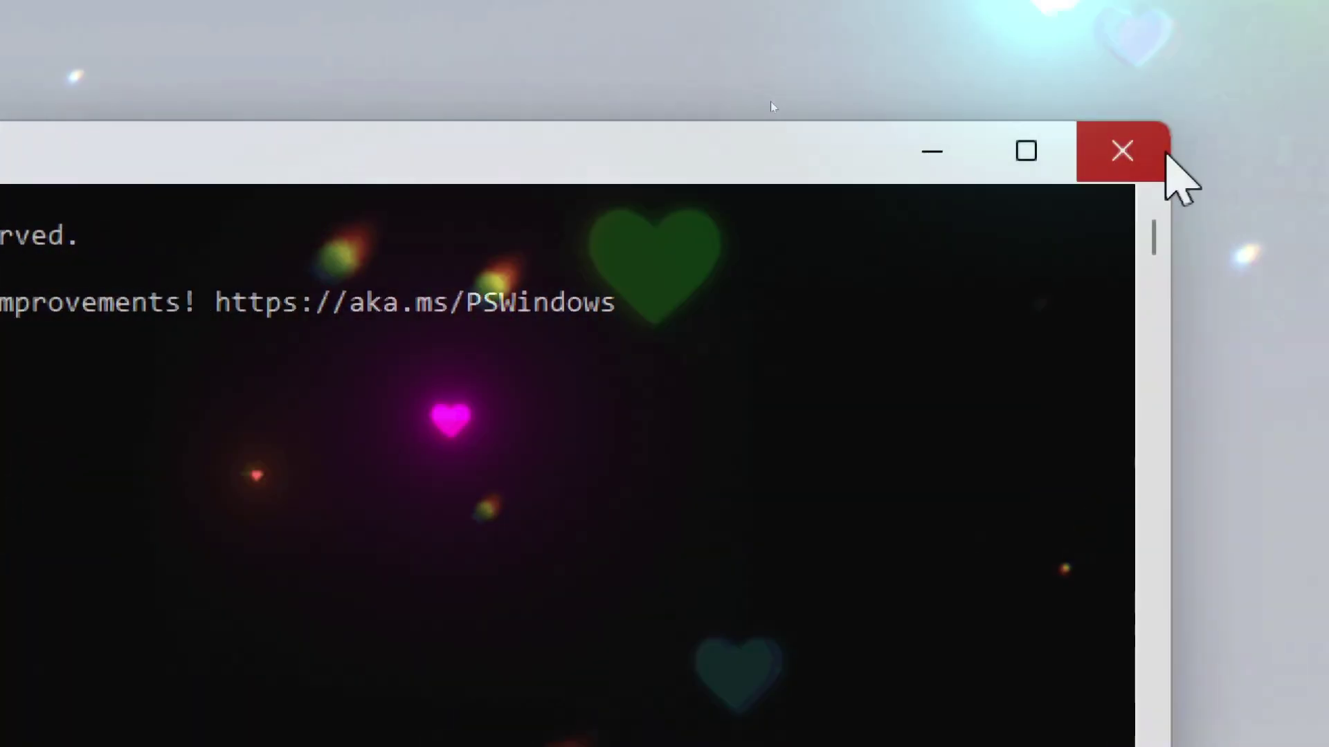
Close PowerShell and run cmd elevated from the Run dialog with Ctrl+Shift+Enter, approving UAC.
left_click(1162, 151)
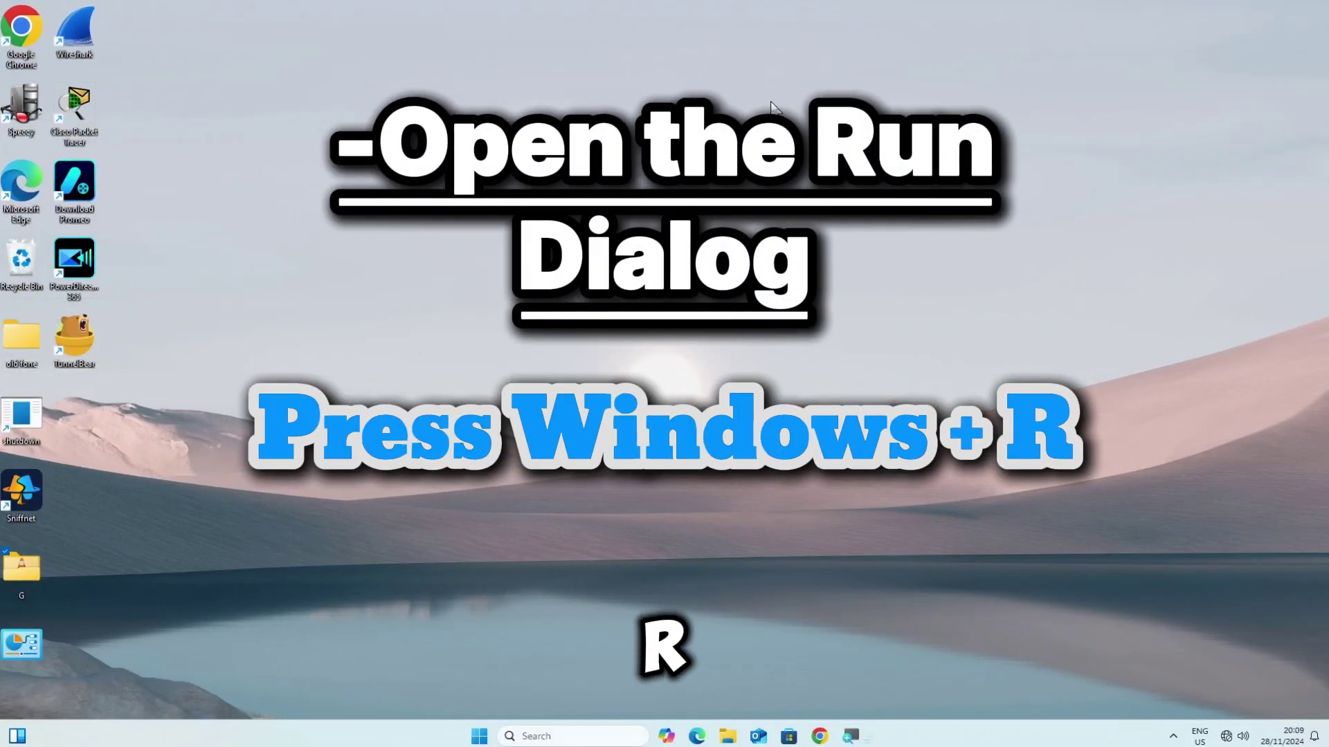
key("super+r")
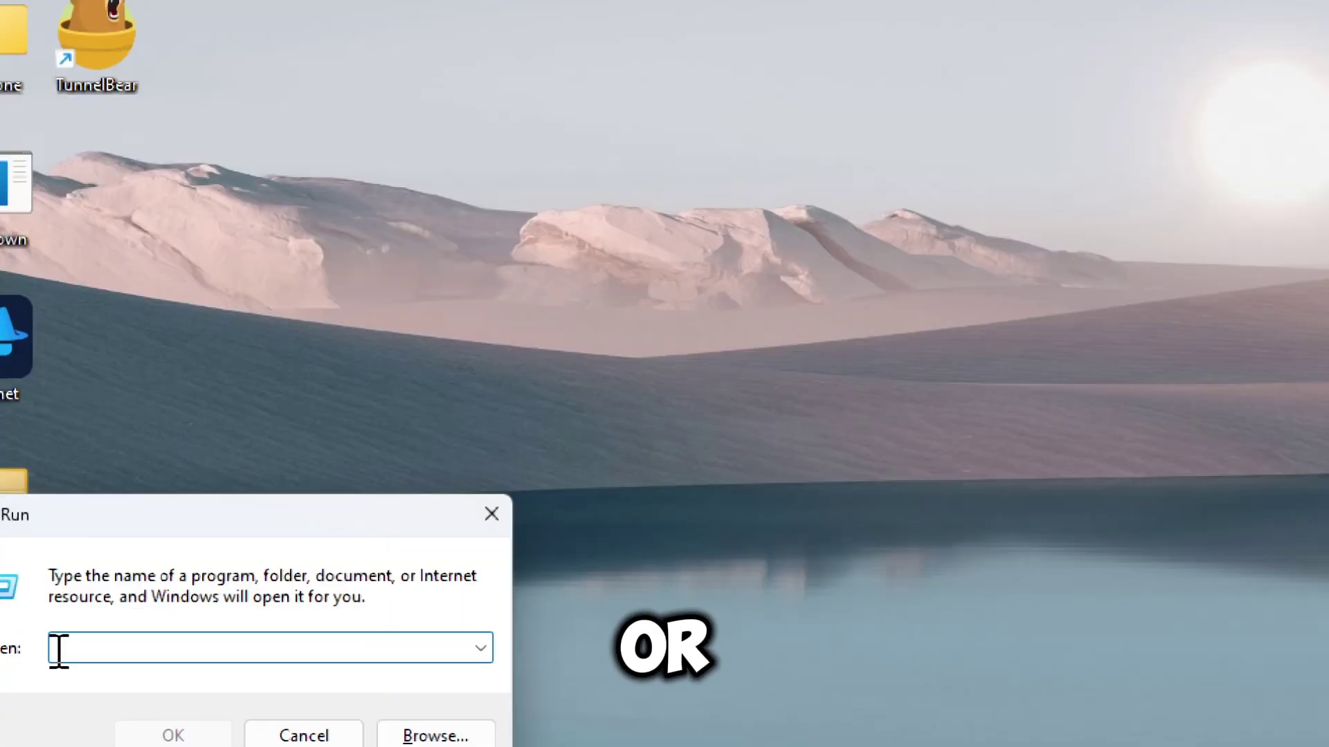
type("cm")
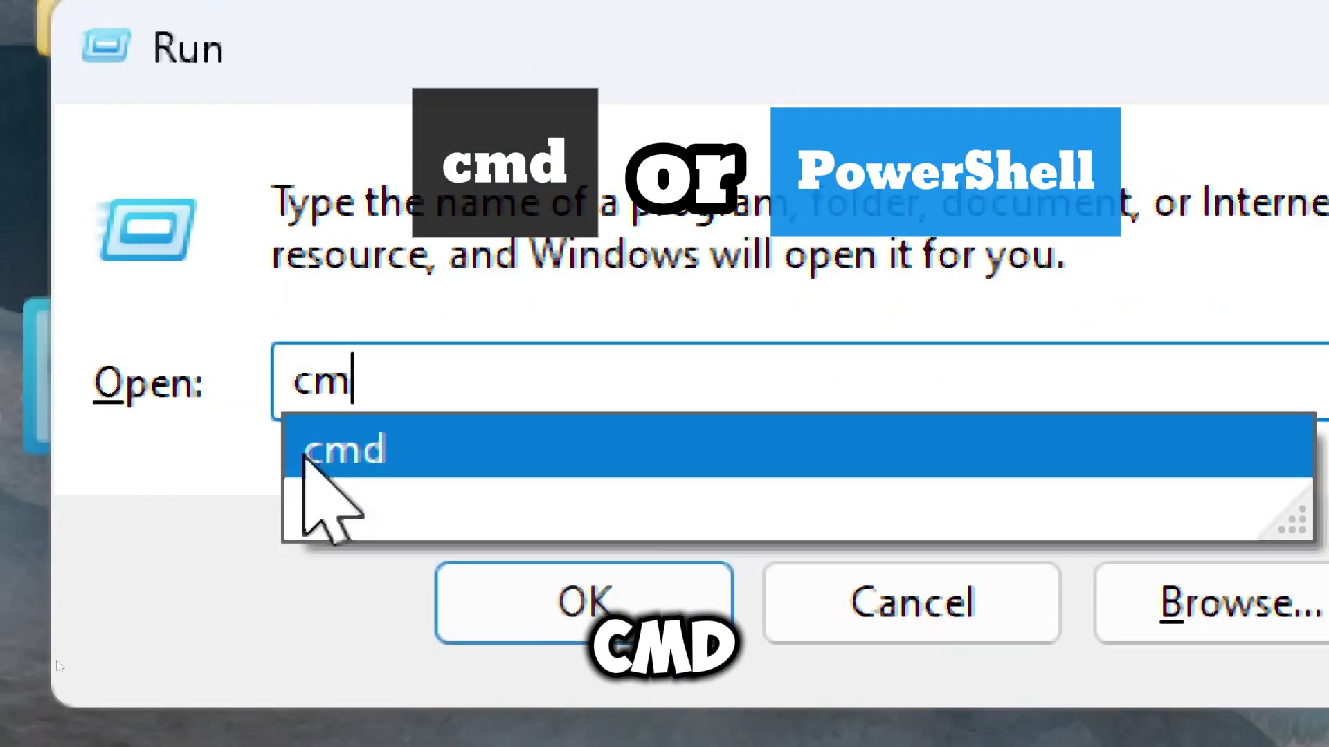
left_click(304, 457)
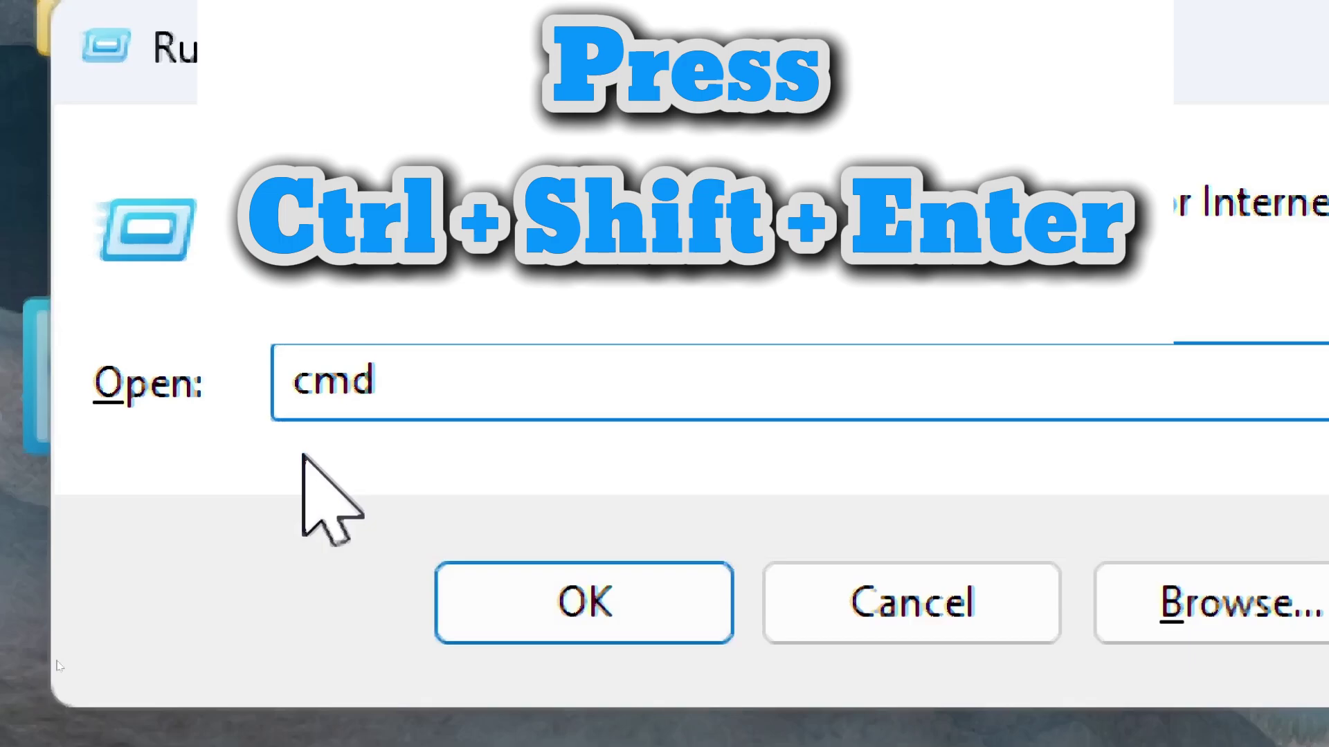
key("ctrl+shift+Return")
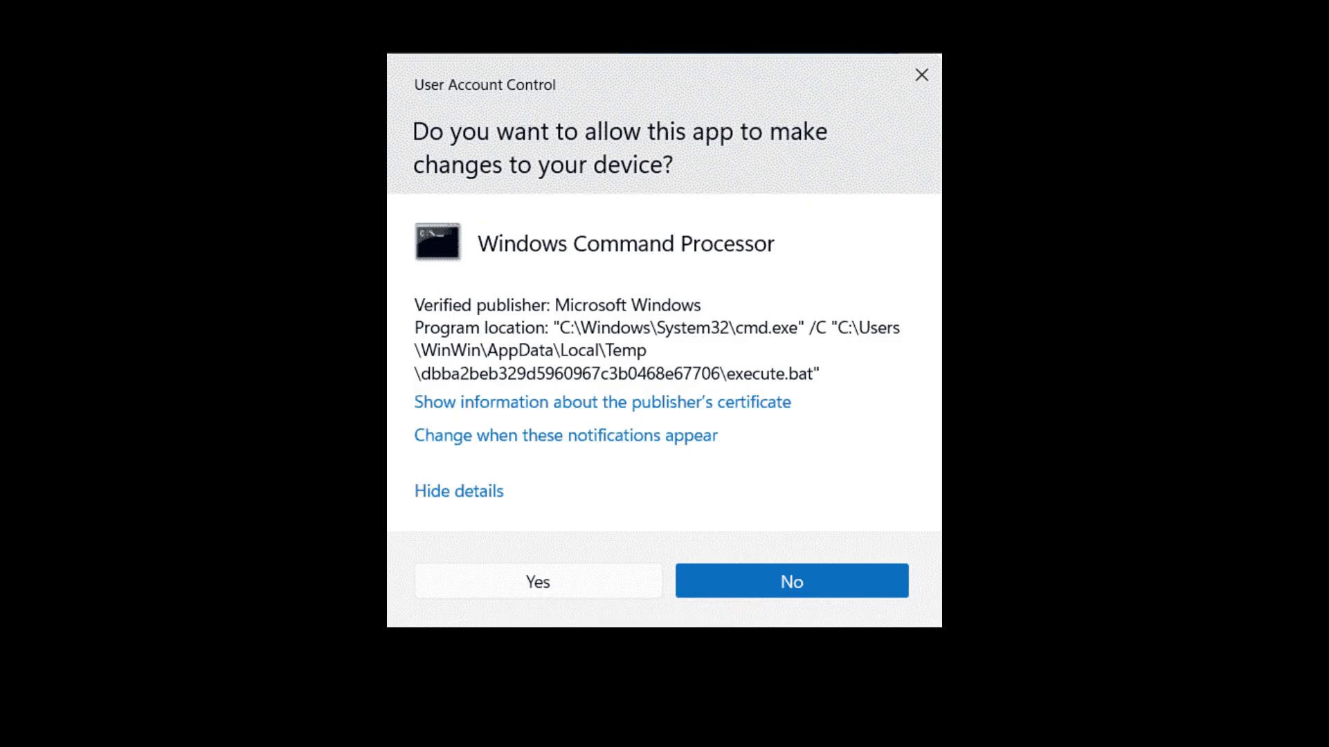
left_click(571, 586)
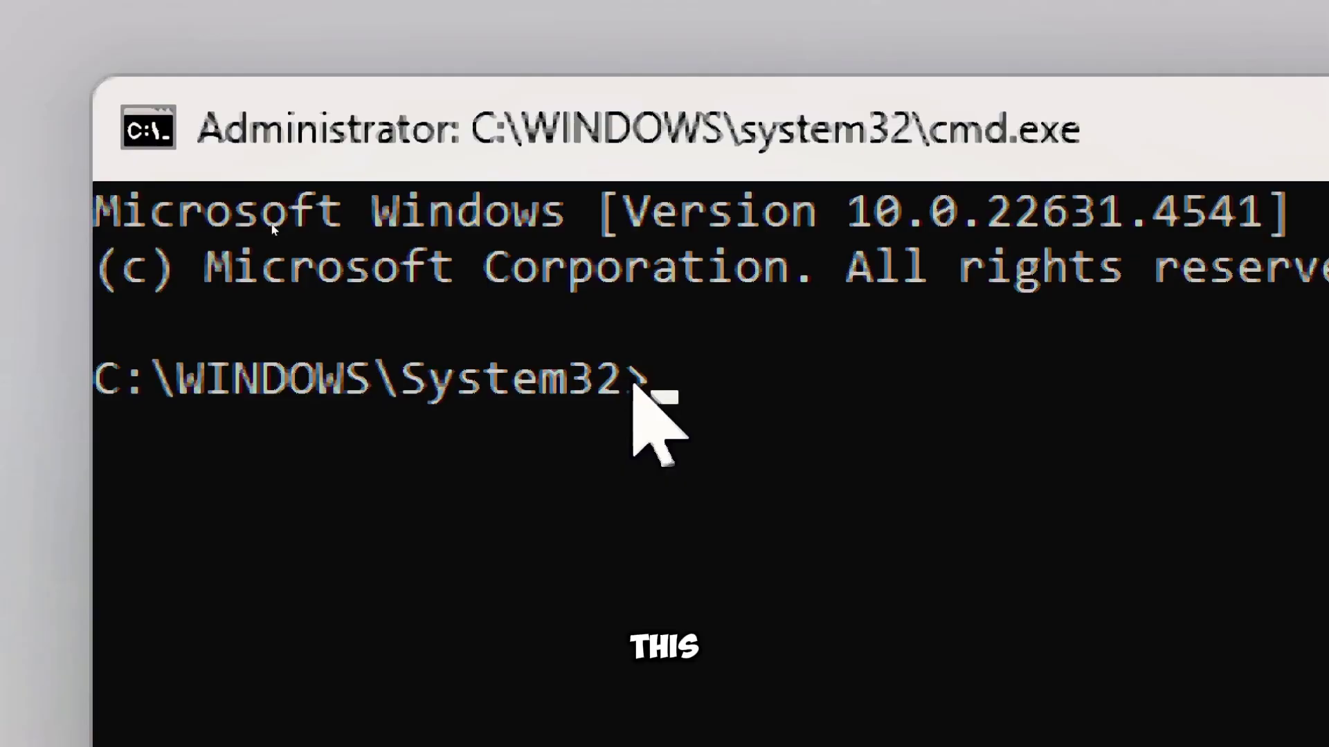
double_click(626, 379)
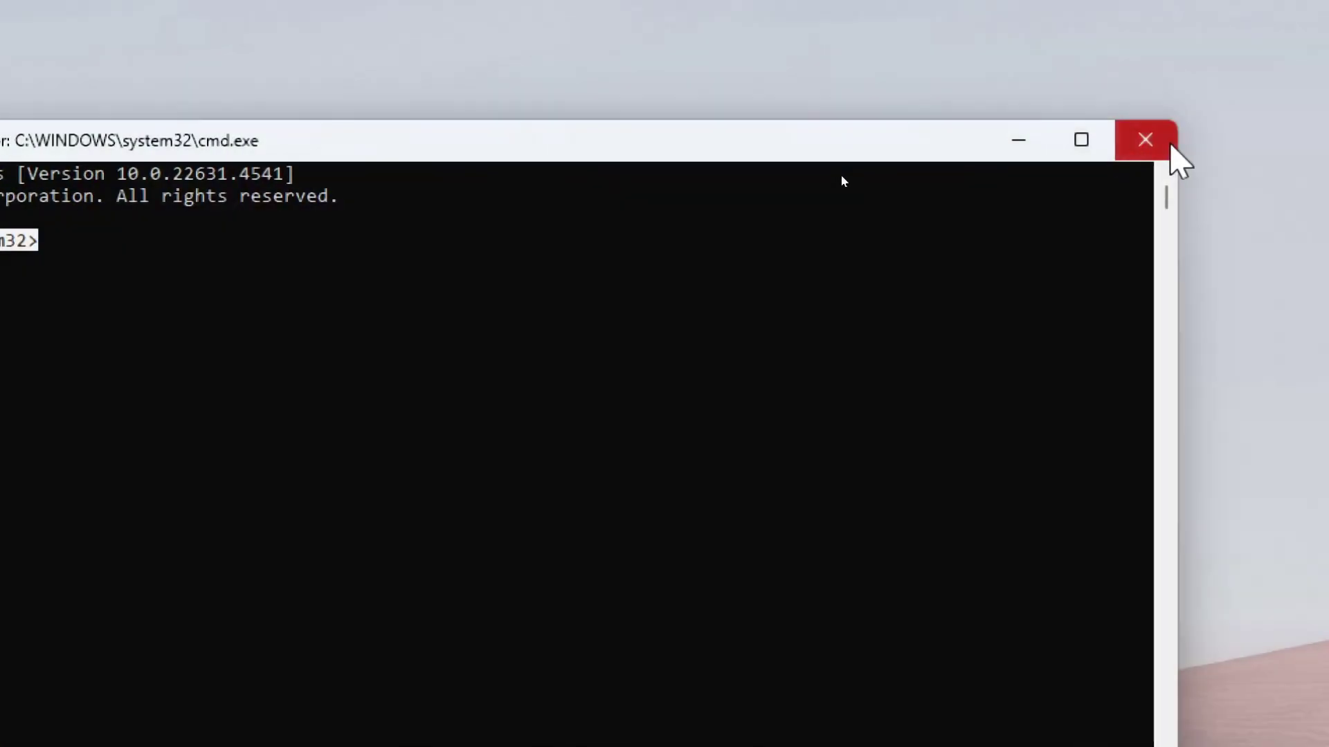
Close Command Prompt, open Task Manager's Run new task dialog, and enter powershell.
left_click(1157, 143)
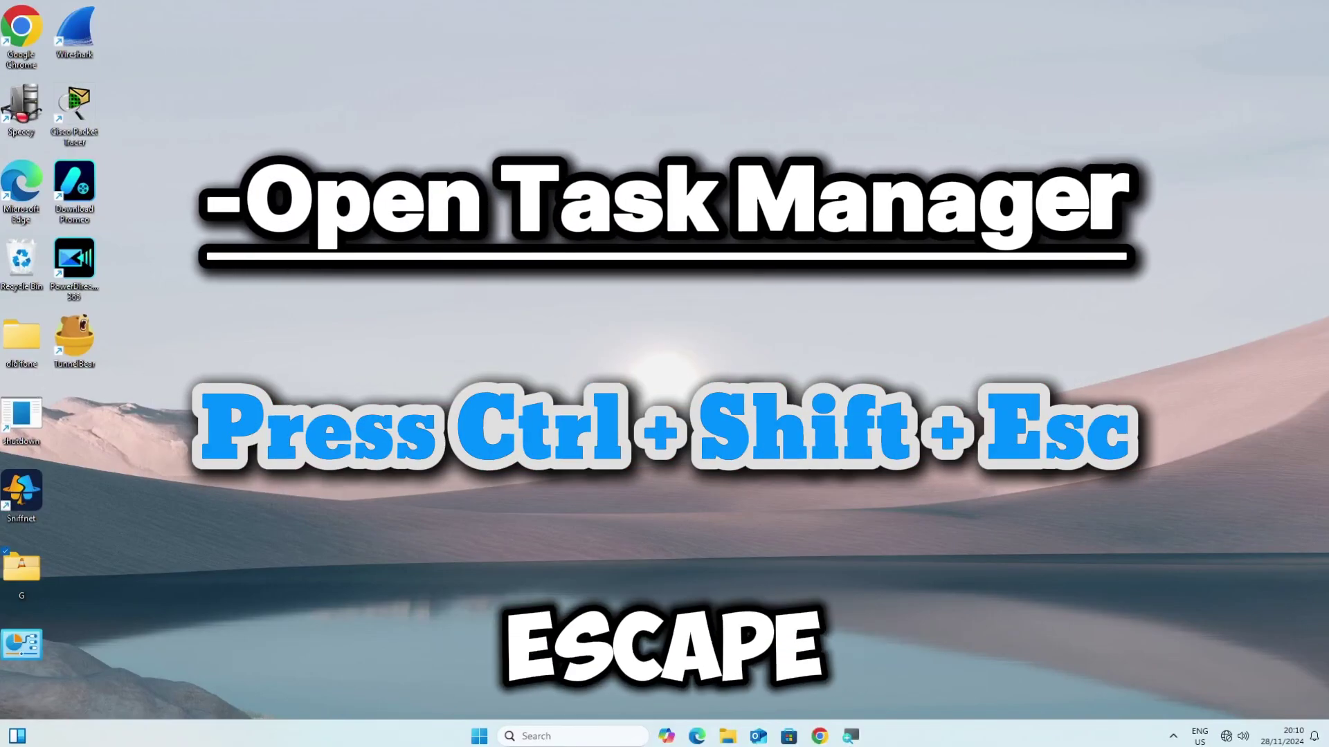
key("ctrl+shift+Escape")
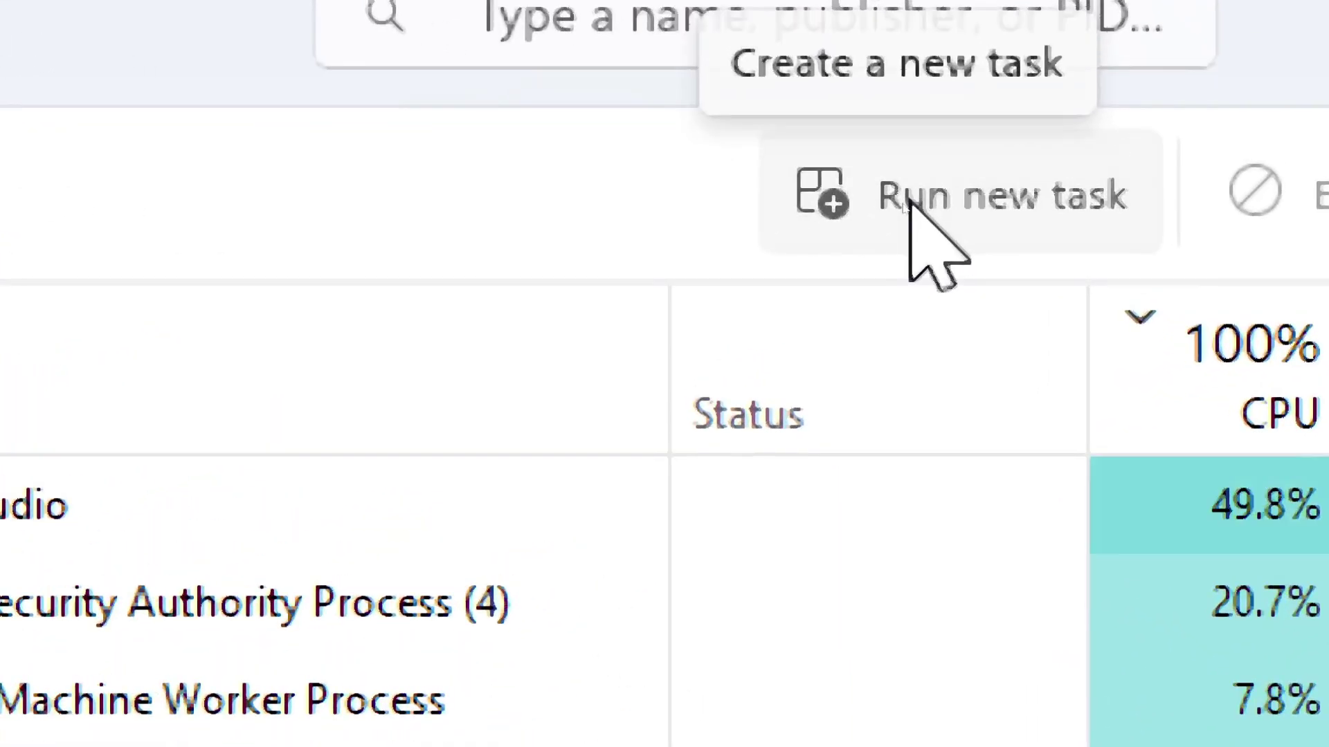
left_click(910, 201)
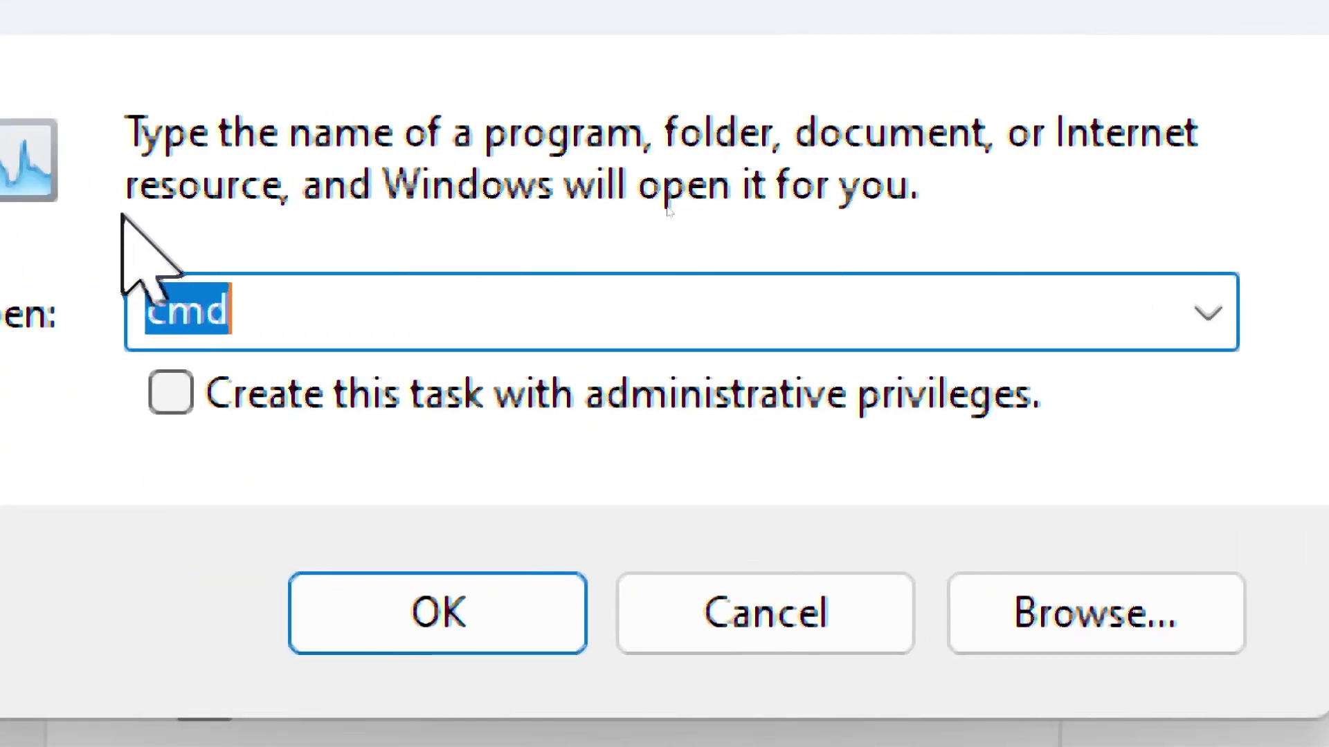
key("BackSpace")
type("power")
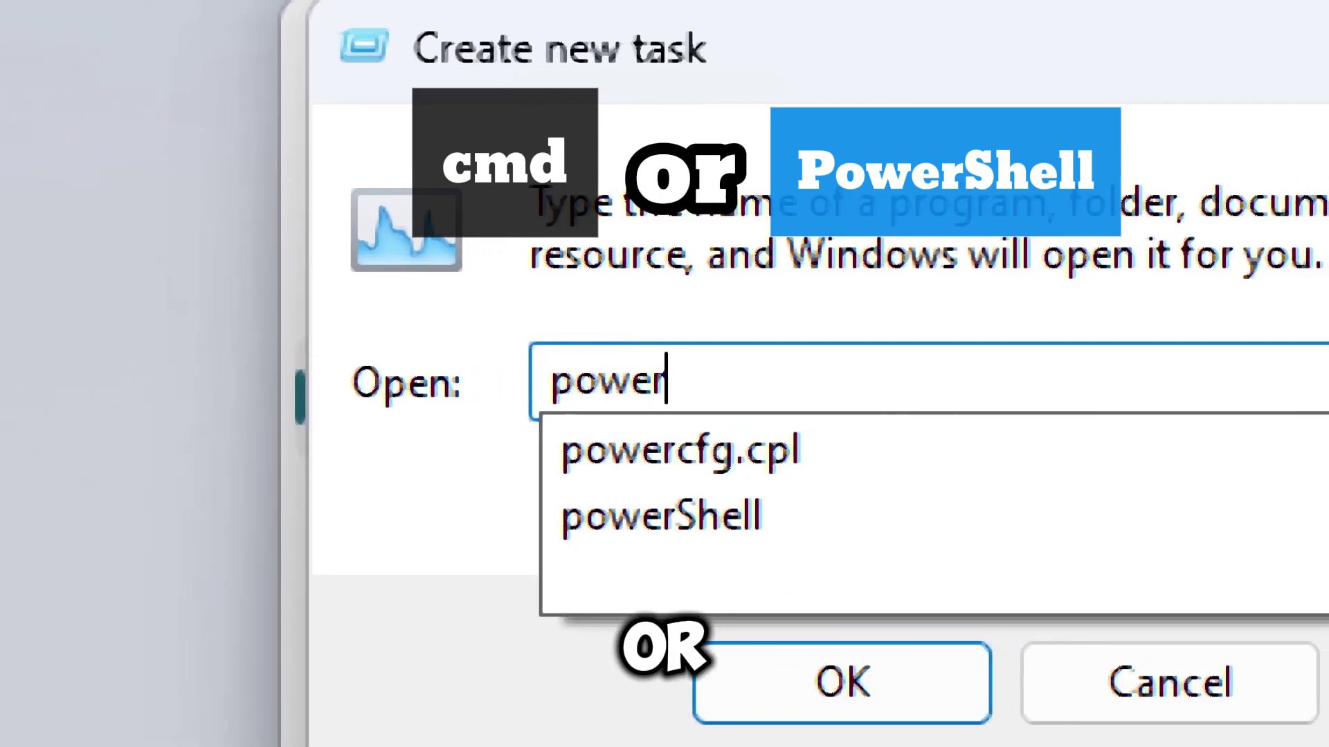
type("shell")
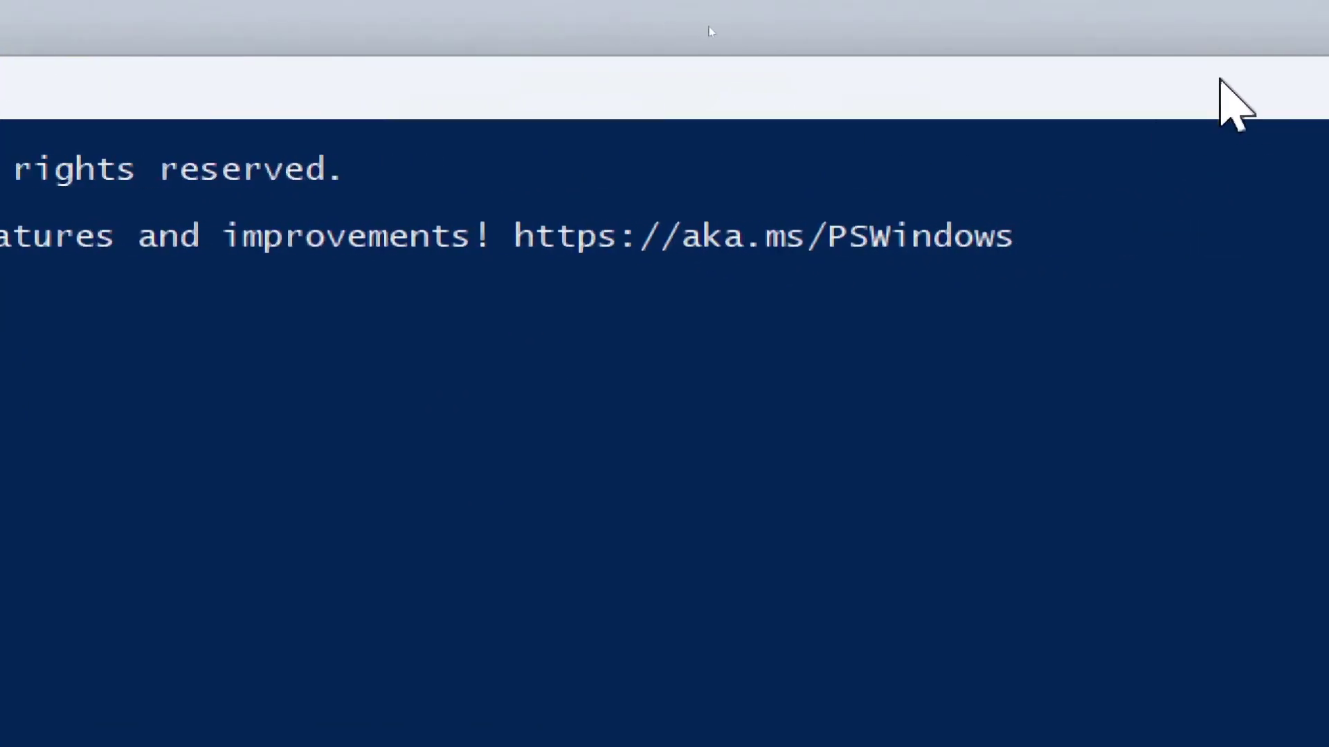
Close PowerShell and browse File Explorer to C:\Windows\System32.
left_click(1232, 103)
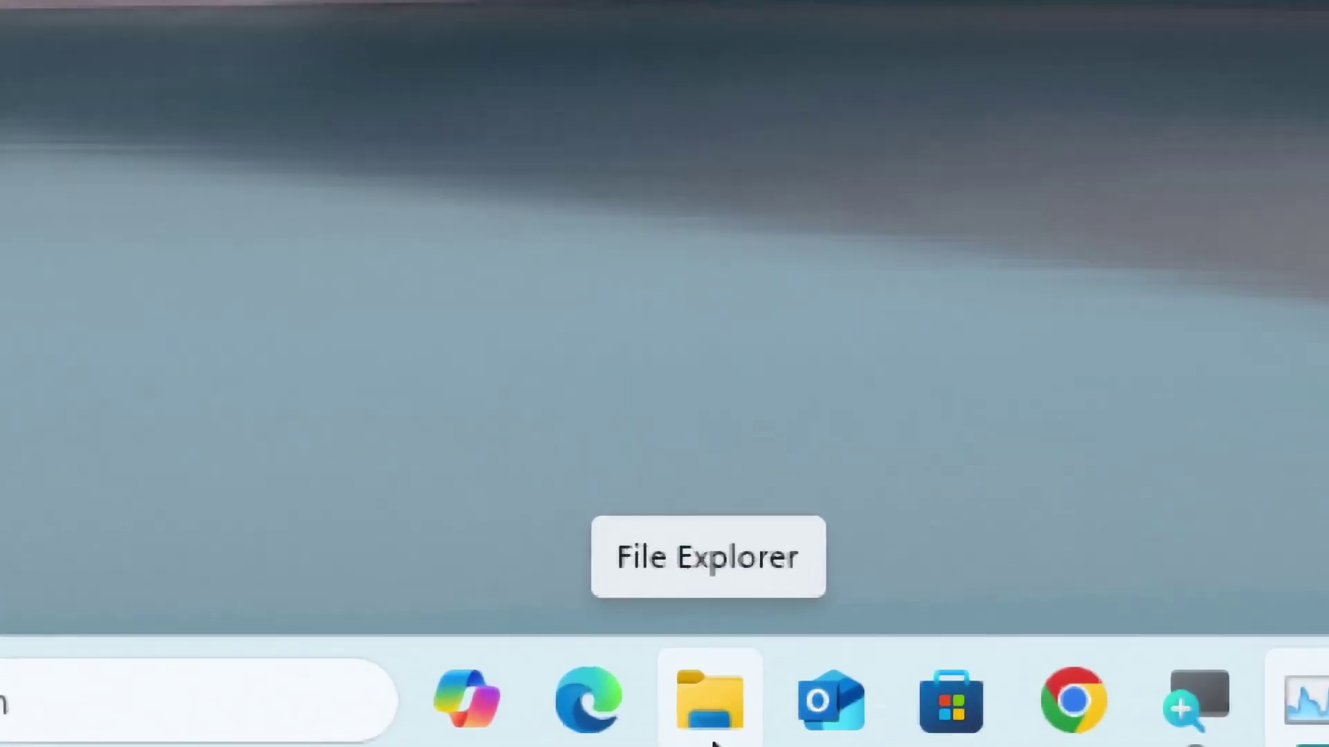
left_click(709, 699)
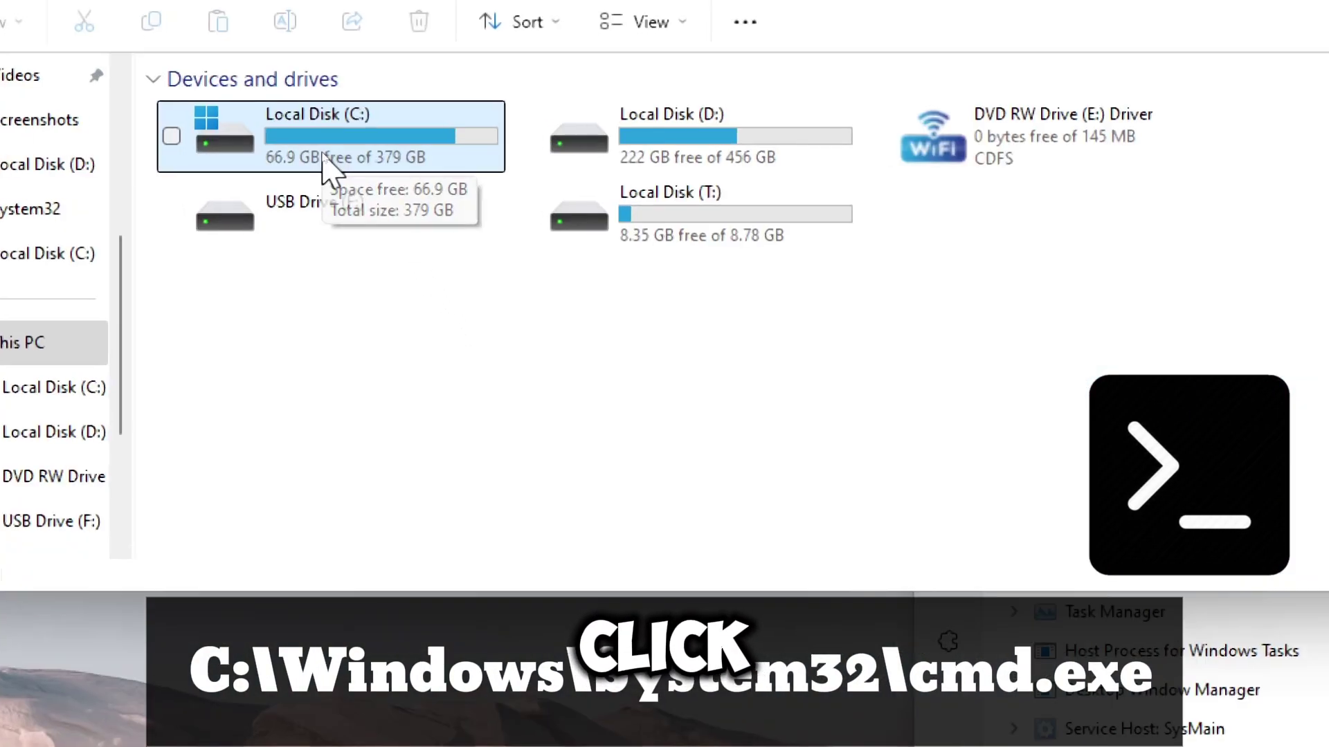
double_click(324, 155)
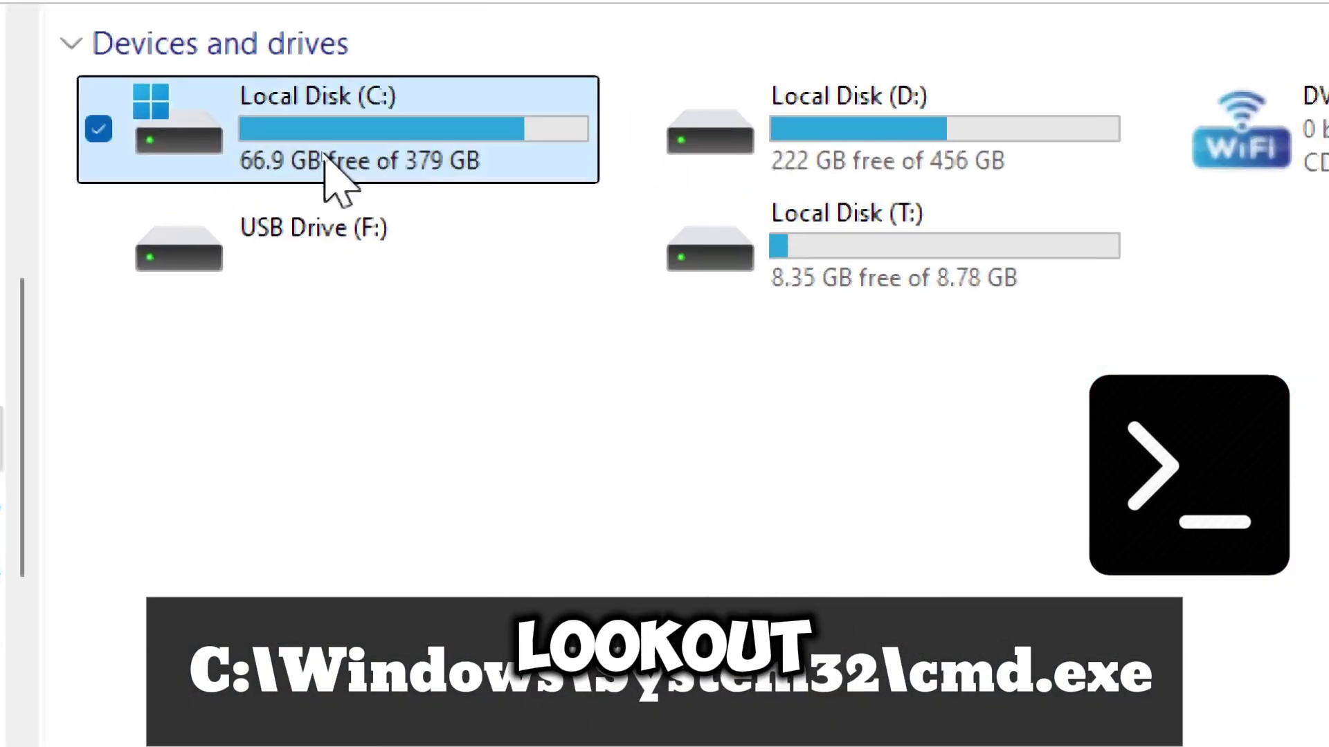
scroll(319, 285, "up", 3)
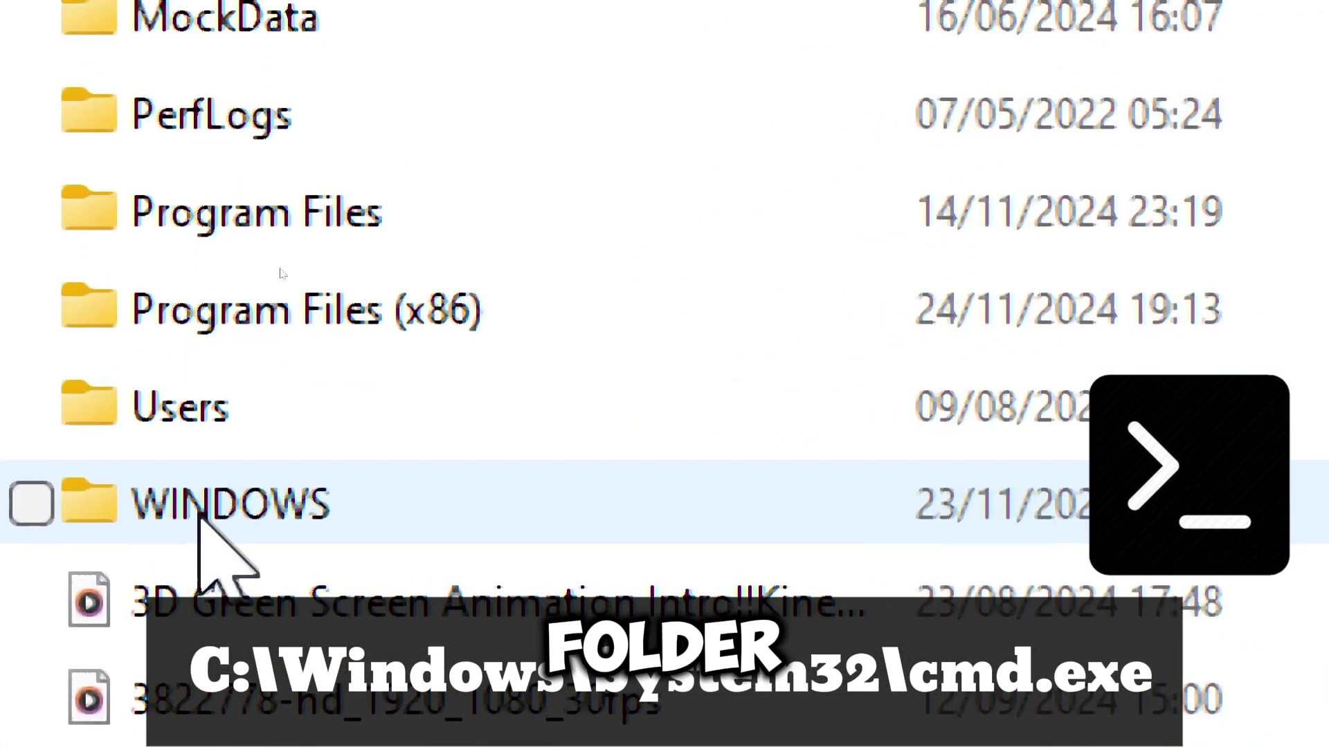
double_click(199, 517)
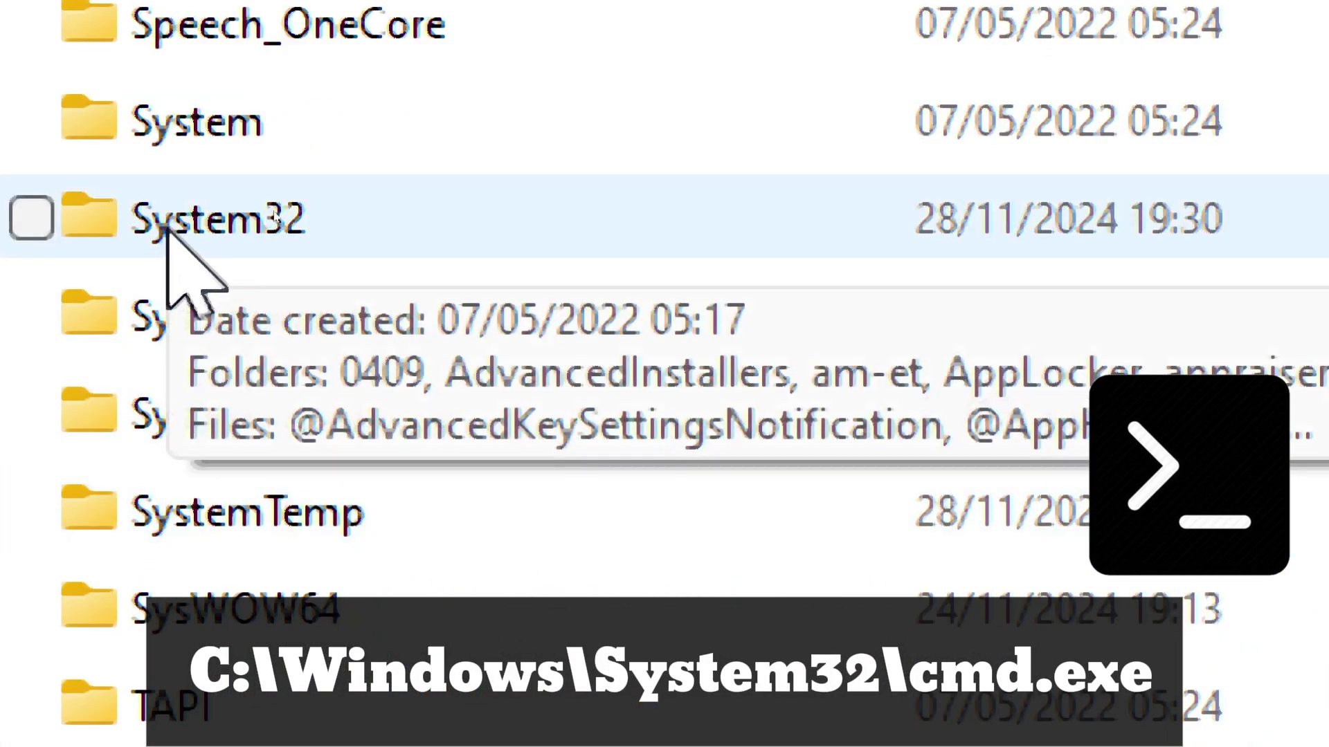
left_click(168, 232)
double_click(168, 232)
Find cmd.exe in System32 and bring up its context menu to run it as administrator.
scroll(168, 231, "down", 20)
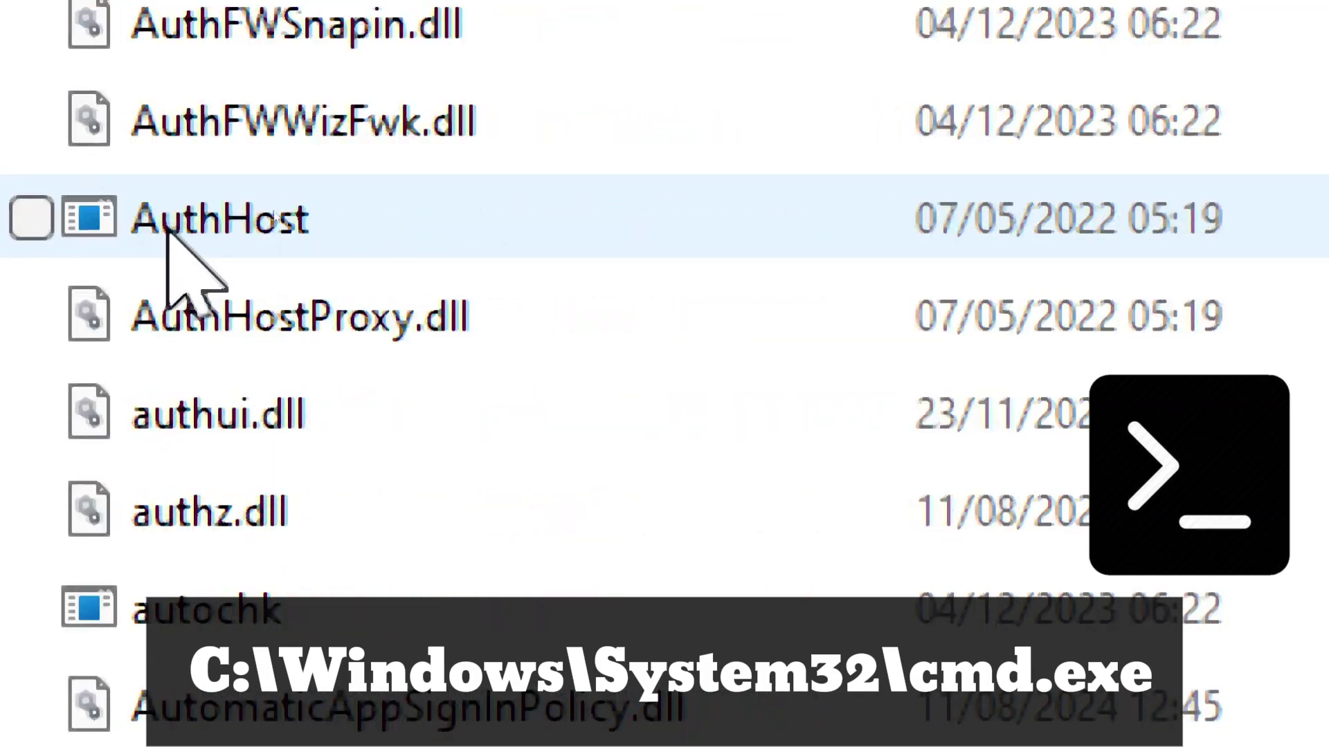
scroll(168, 232, "down", 5)
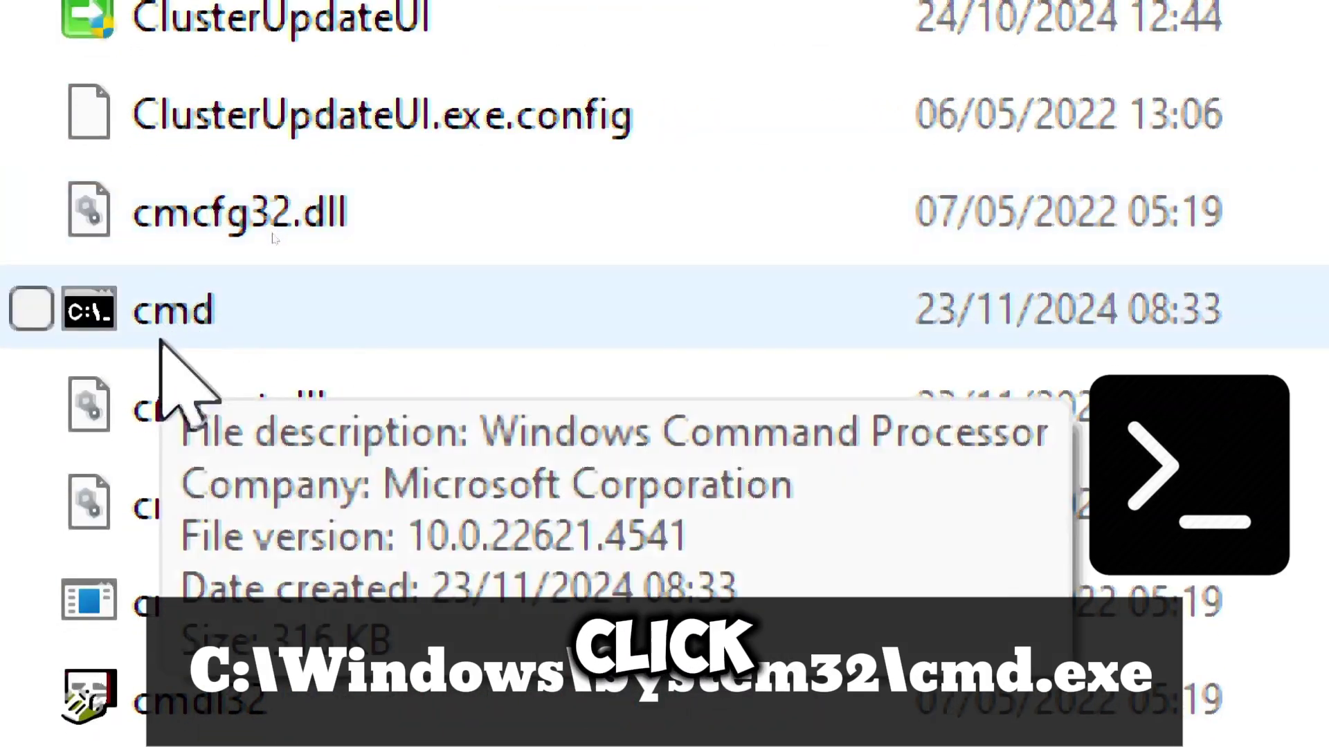
left_click(165, 337)
right_click(168, 334)
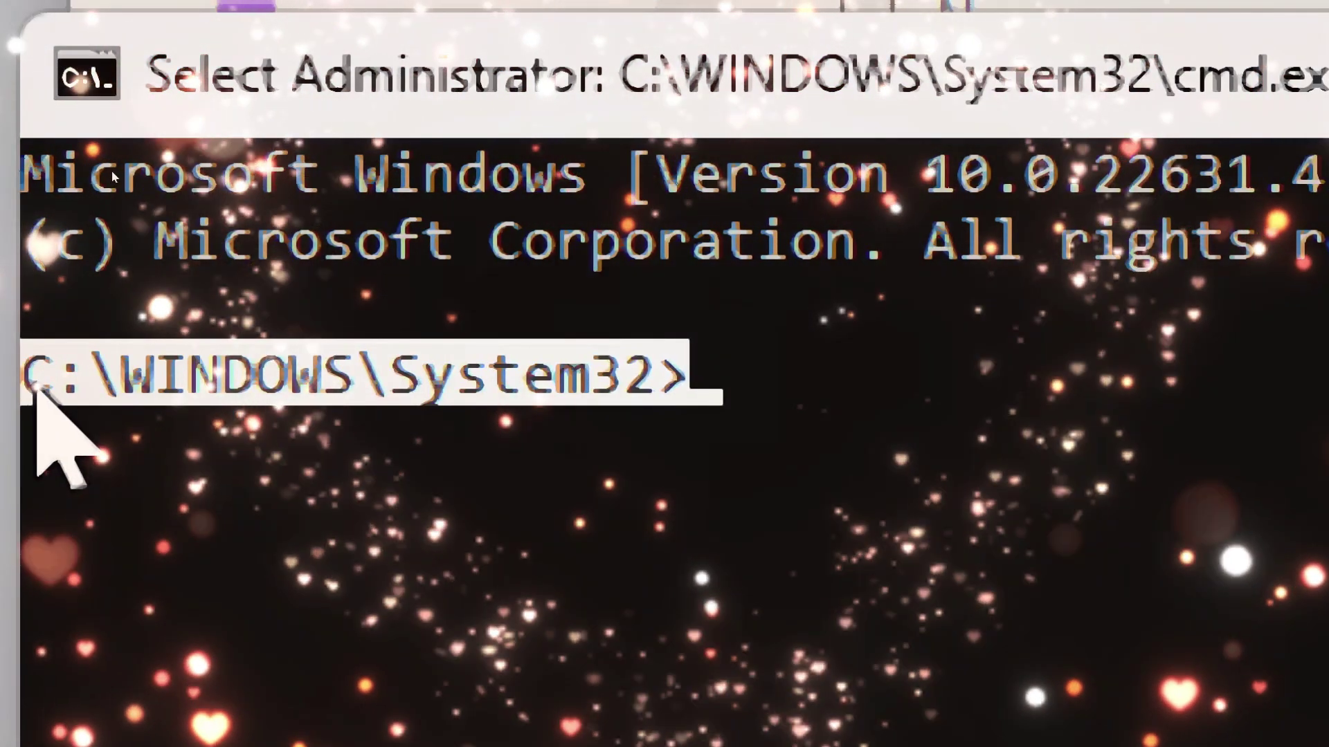
Browse File Explorer into System32\WindowsPowerShell\v1.0.
key("ctrl+c")
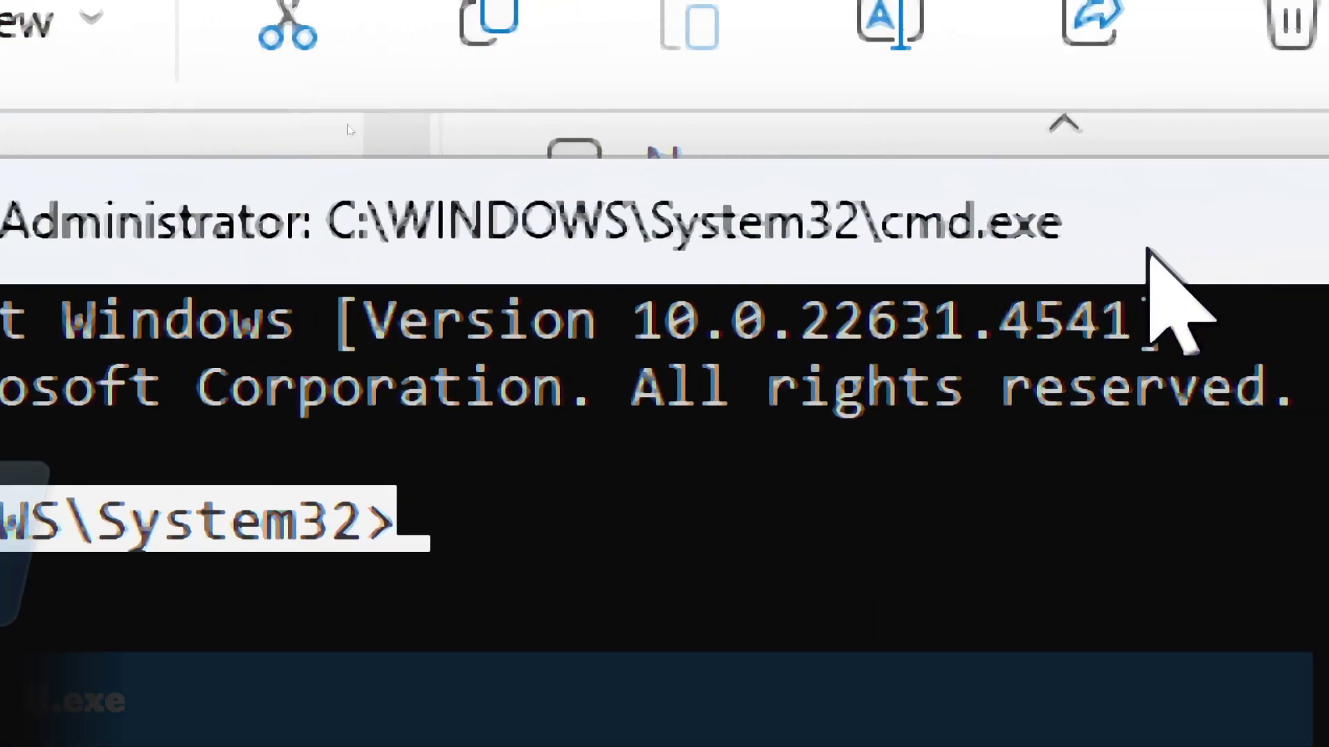
left_click(988, 132)
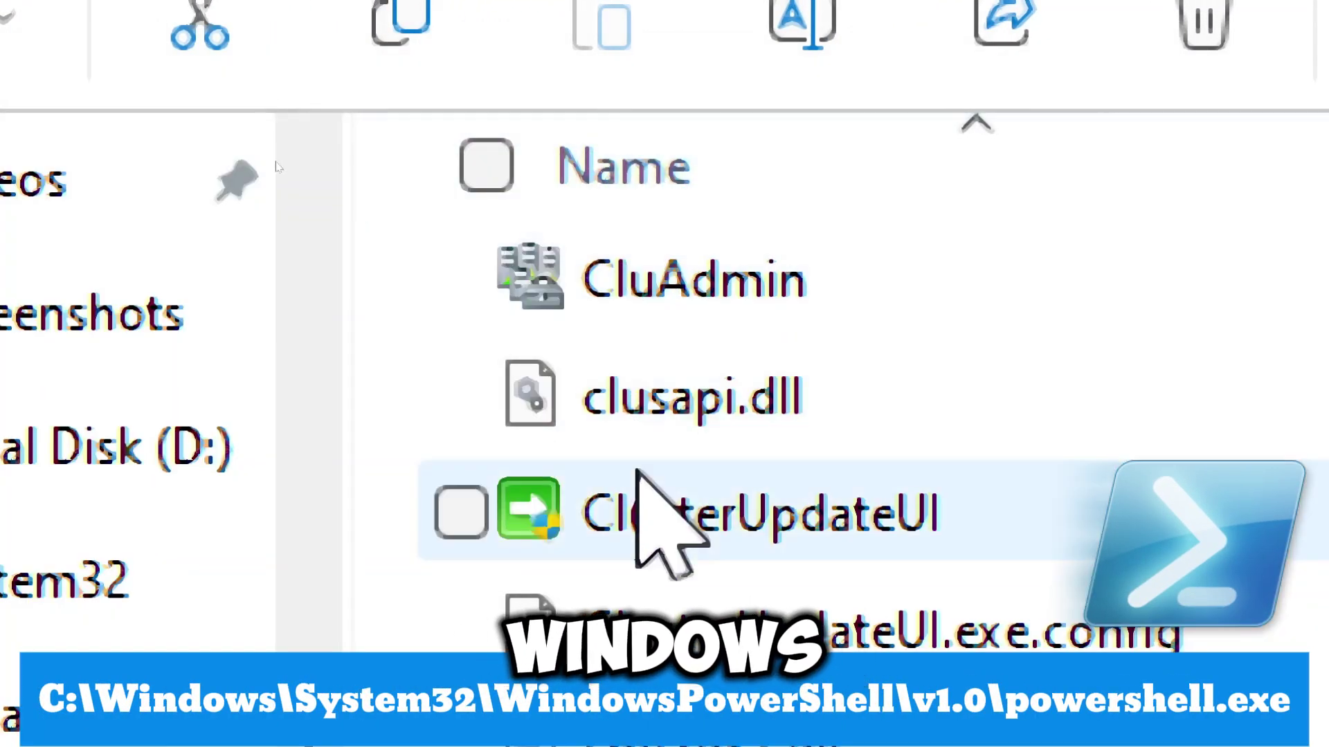
scroll(639, 487, "up", 5)
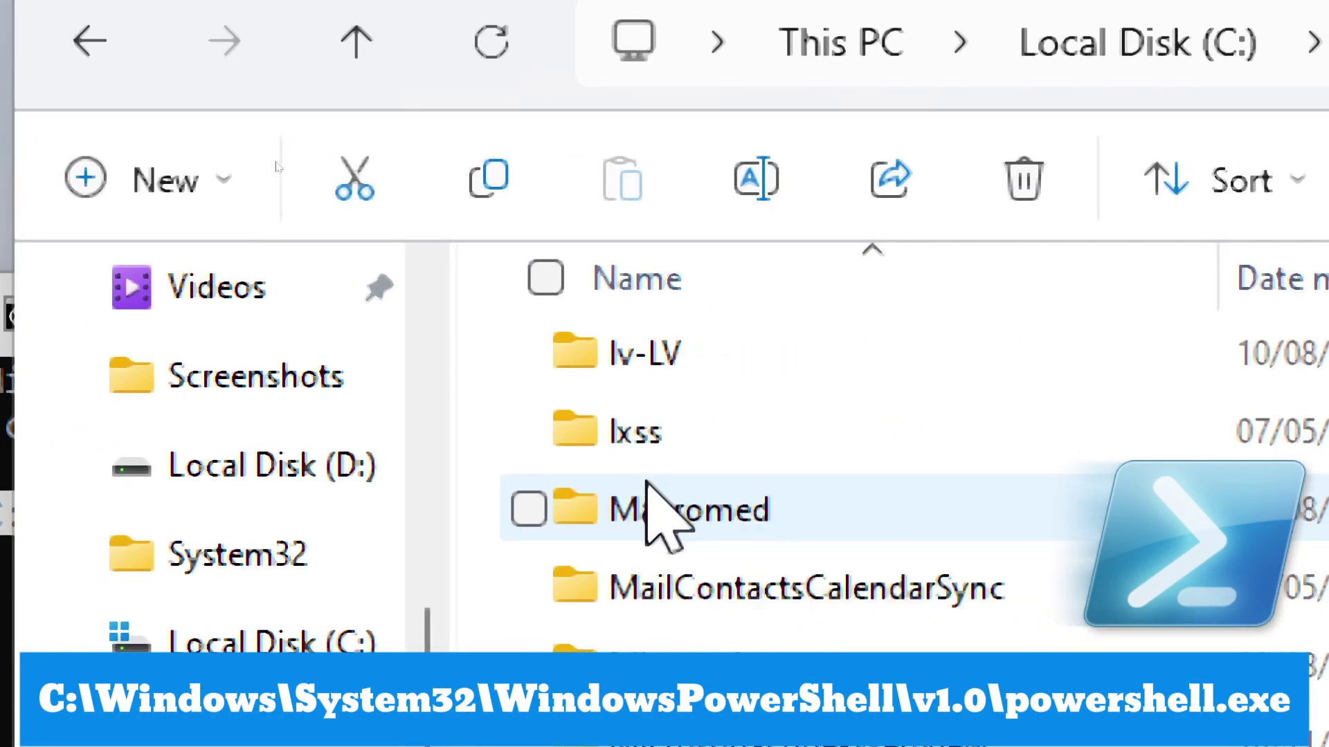
scroll(713, 515, "down", 8)
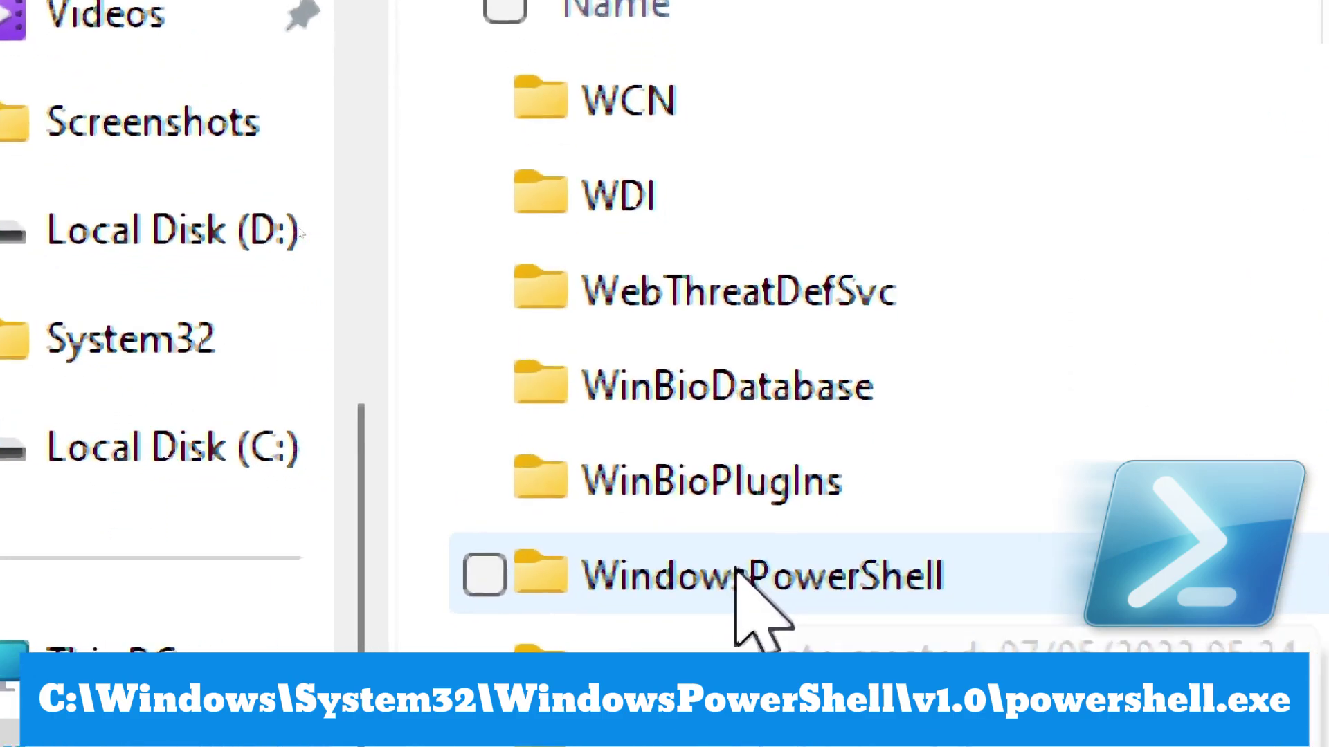
left_click(737, 574)
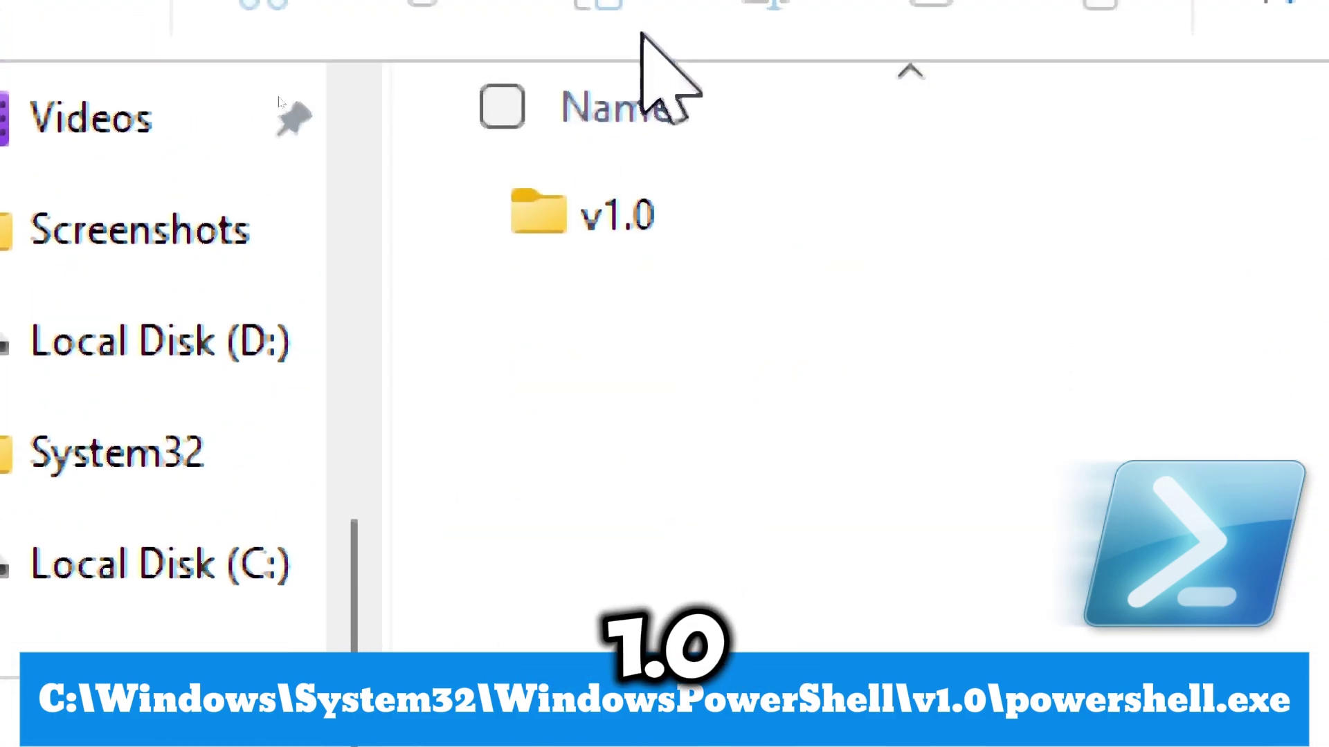
double_click(618, 221)
Run powershell.exe as administrator, then minimize the elevated PowerShell window.
scroll(750, 564, "down", 2)
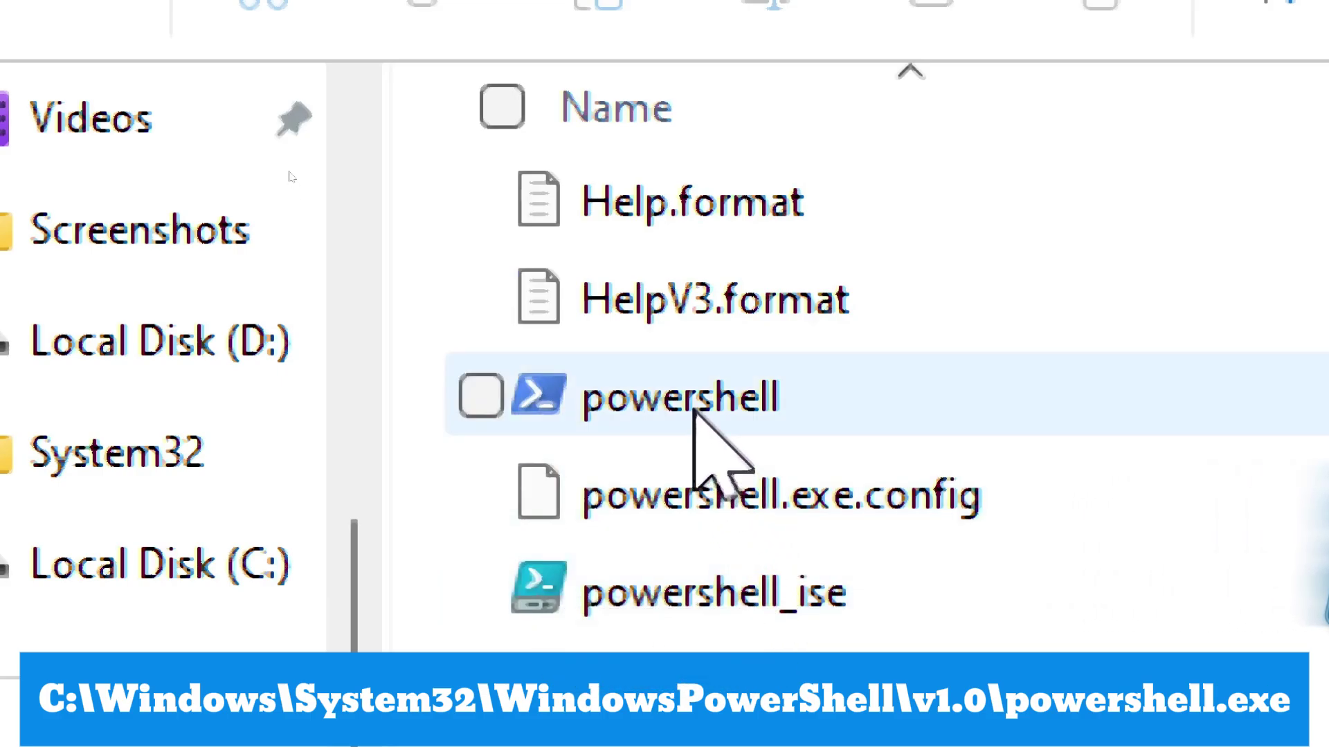
left_click(694, 411)
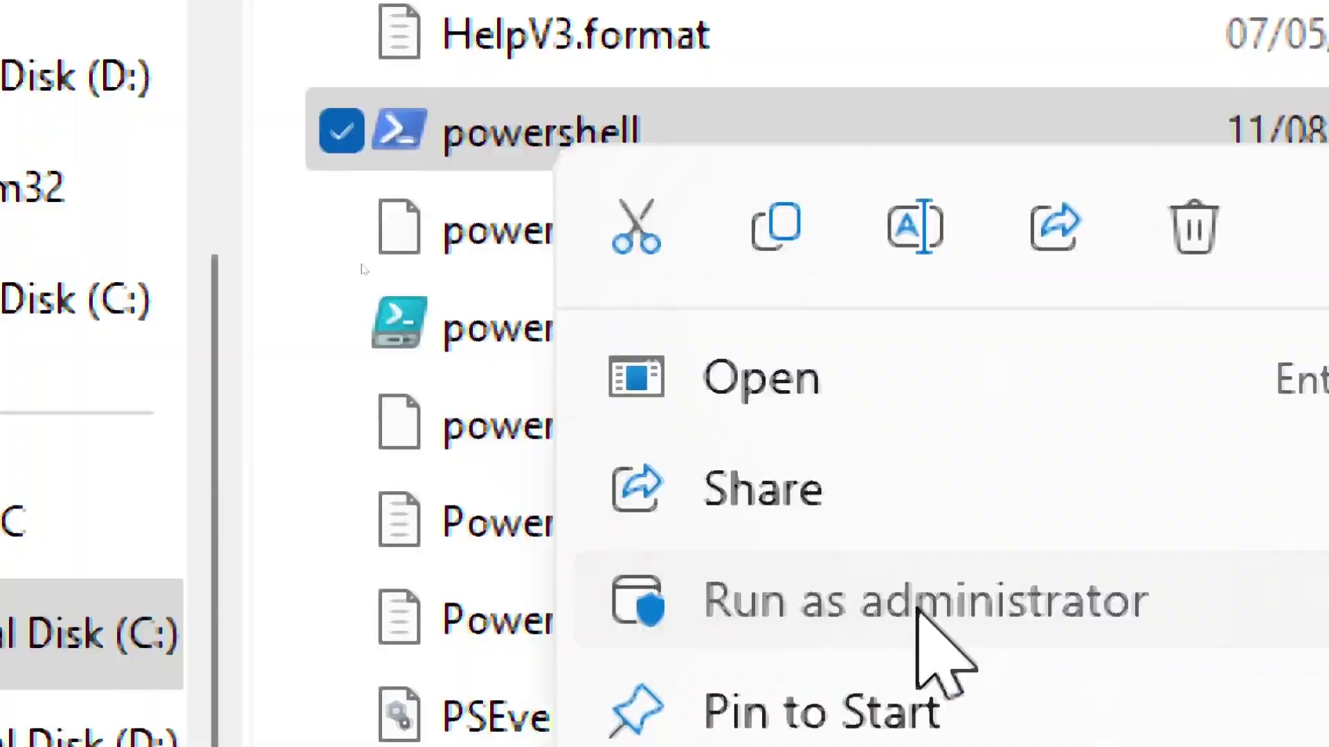
left_click(917, 602)
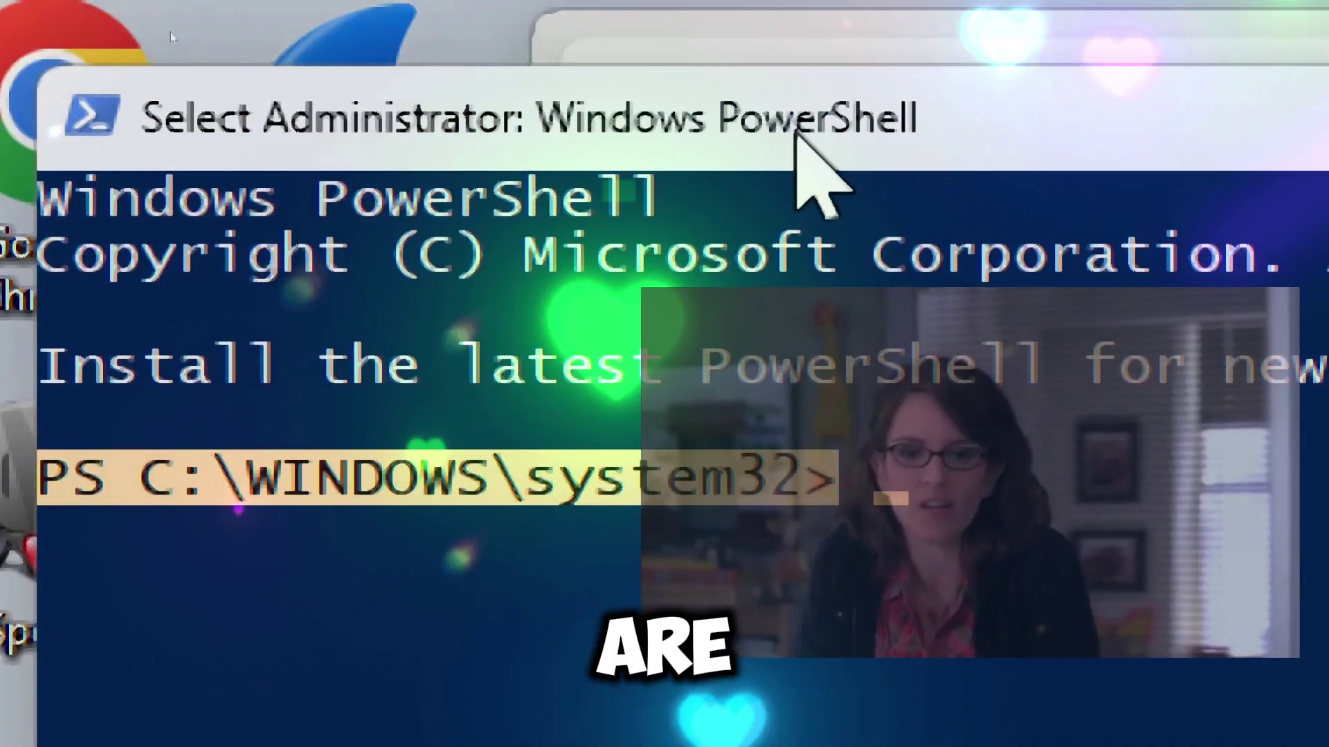
left_click(1225, 98)
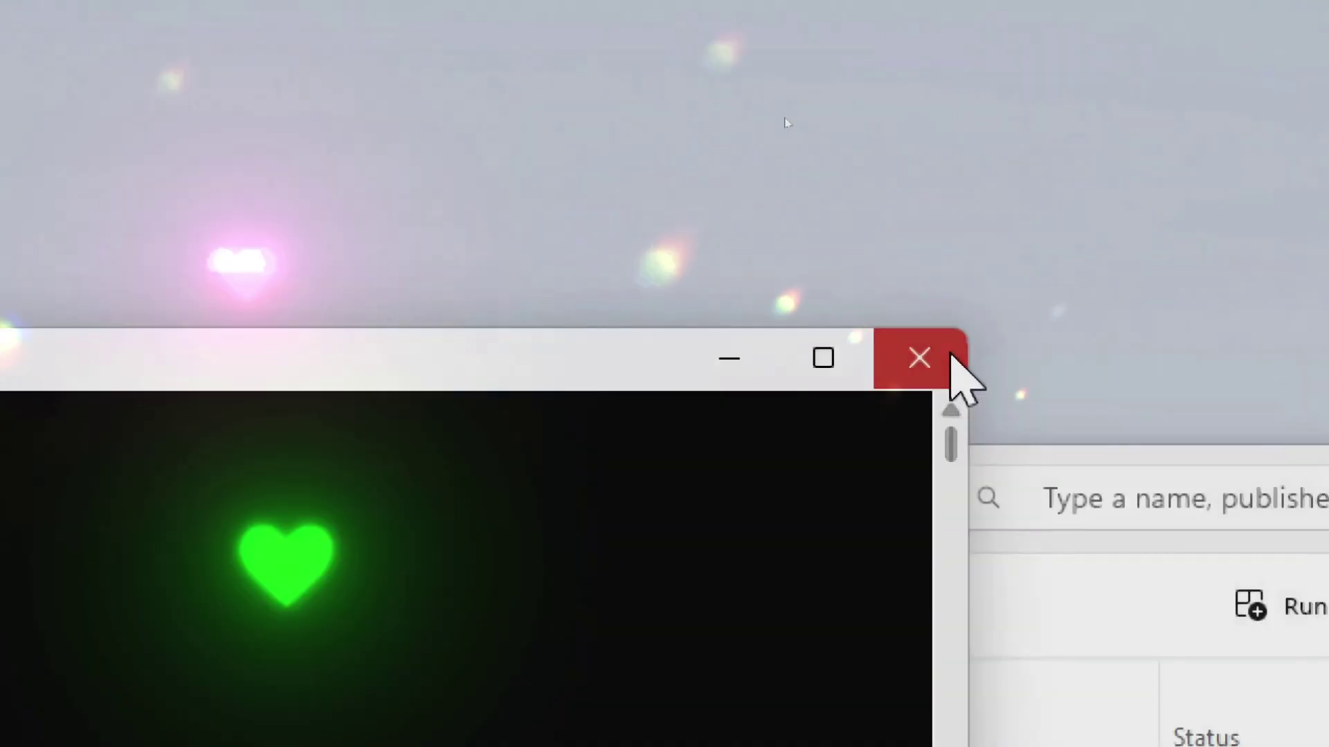
Close the leftover console window and start a new desktop shortcut targeting powershell.
left_click(948, 358)
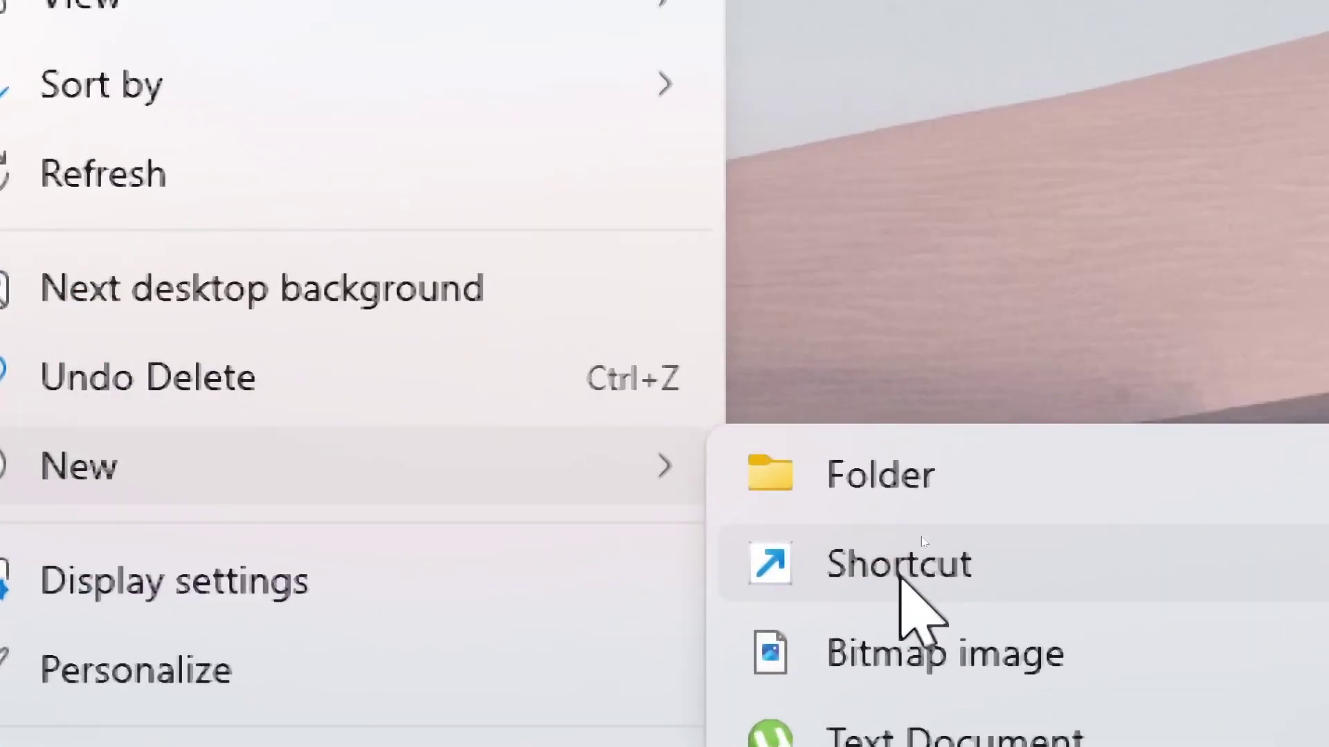
left_click(897, 580)
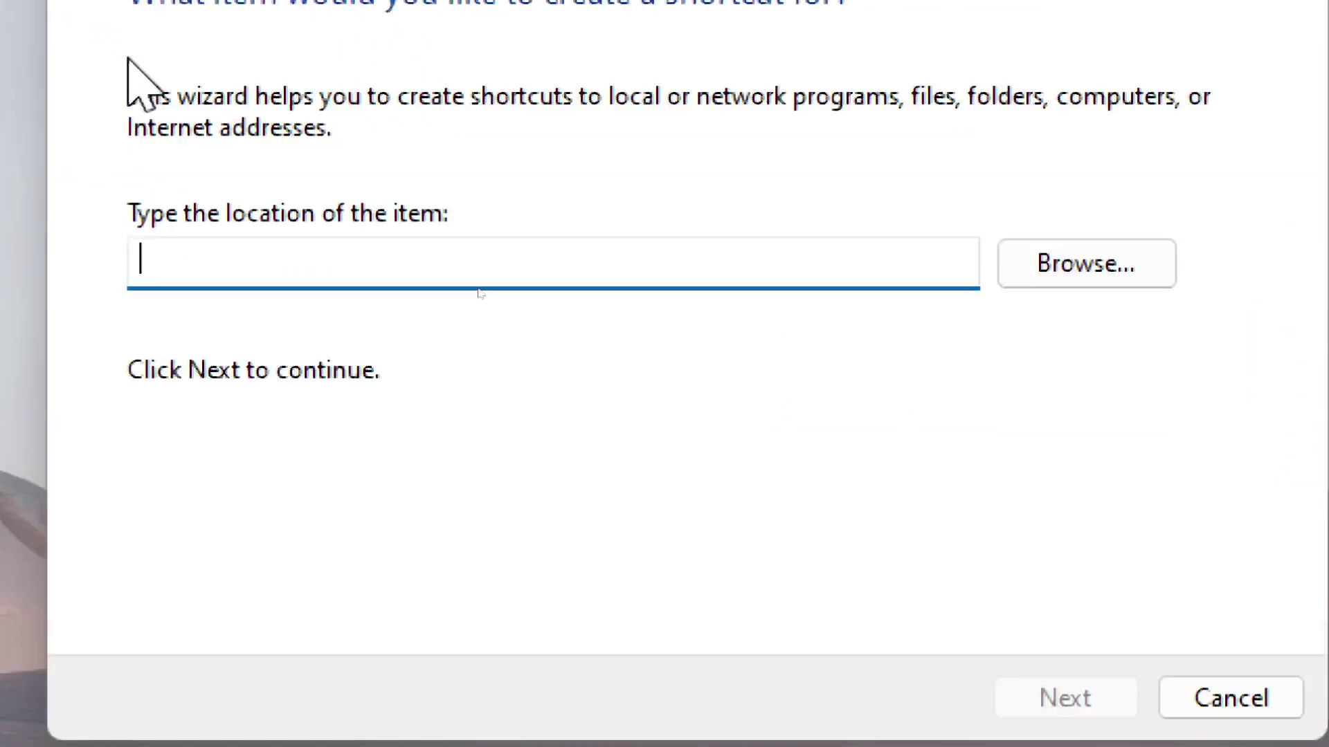
type("powershell")
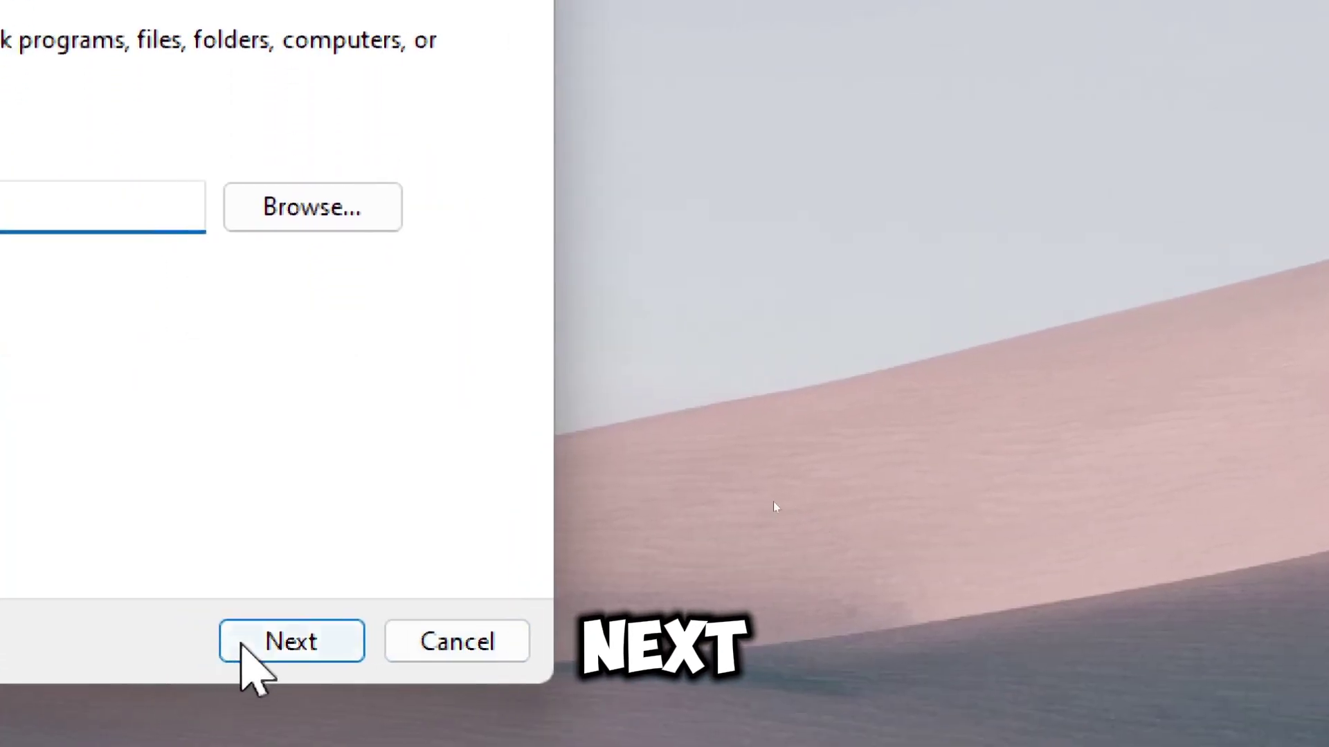
left_click(260, 644)
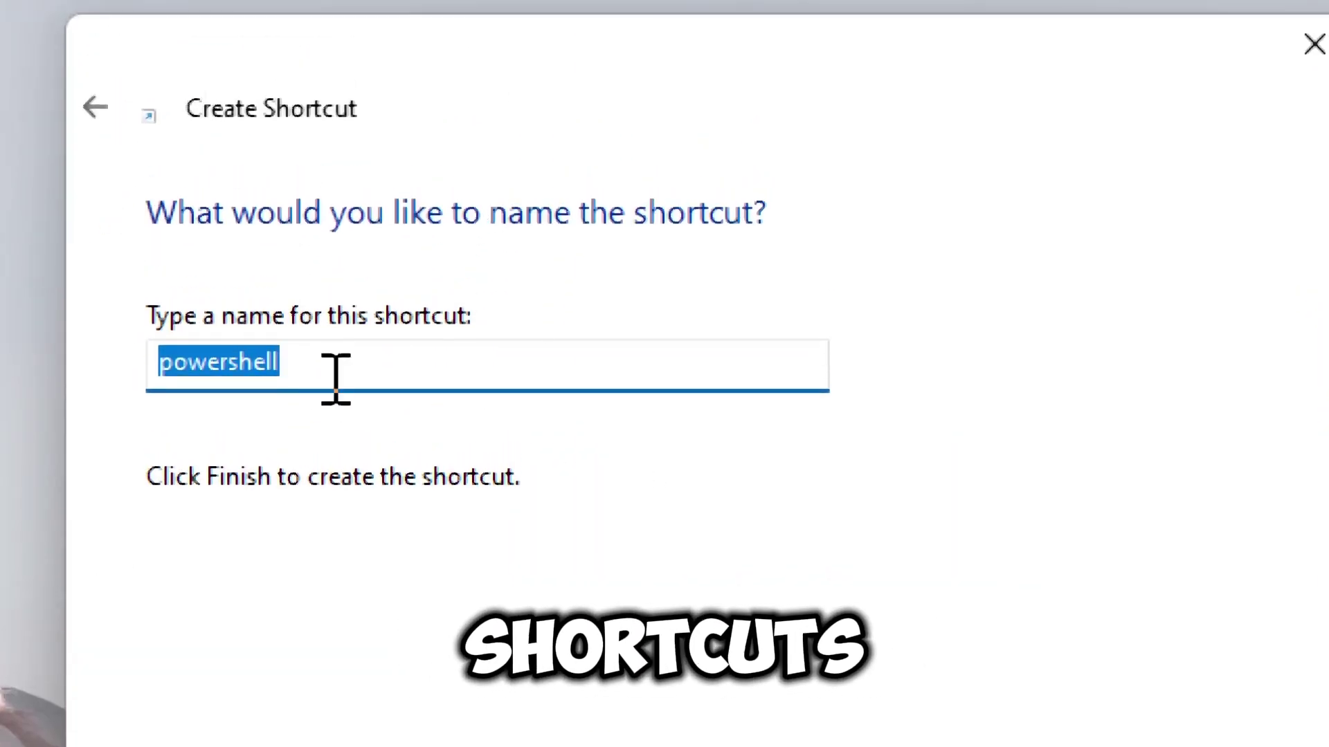
Name the shortcut 'powershell admin', finish it, and check the opened PowerShell prompt.
left_click(336, 377)
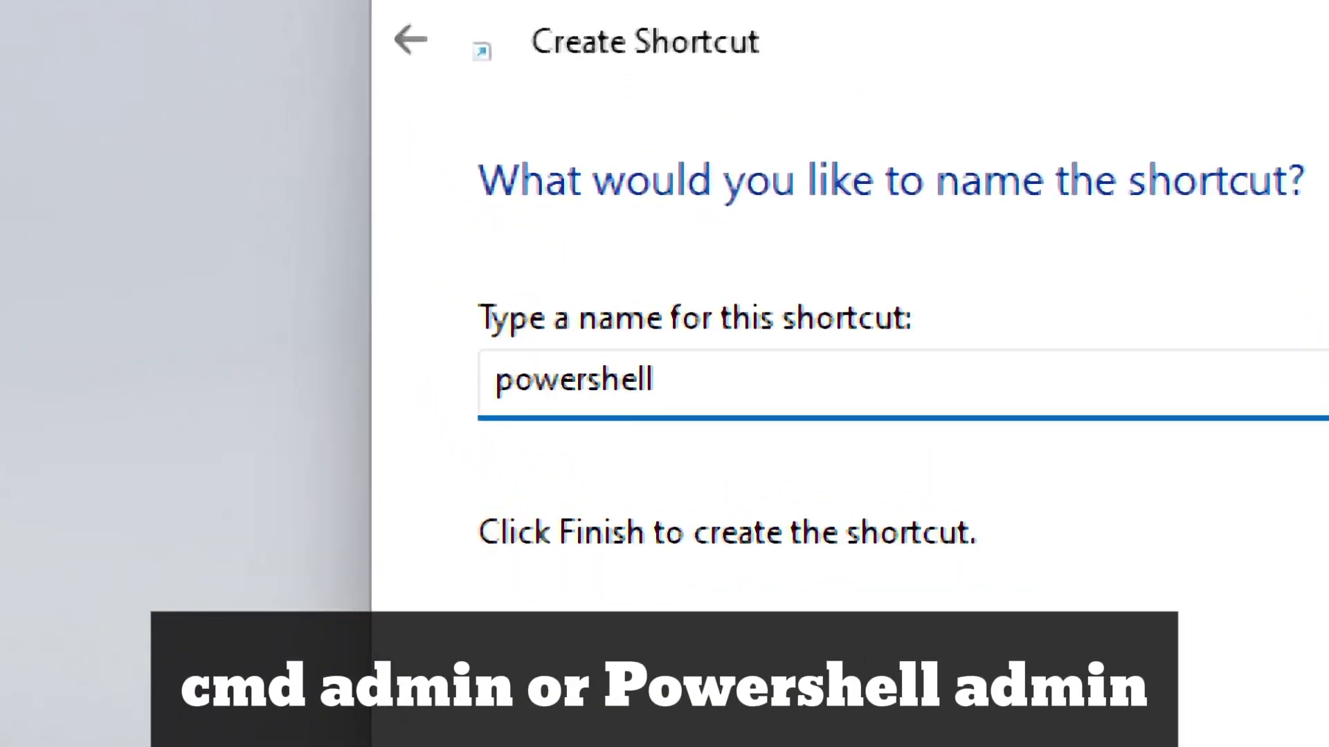
type("admin")
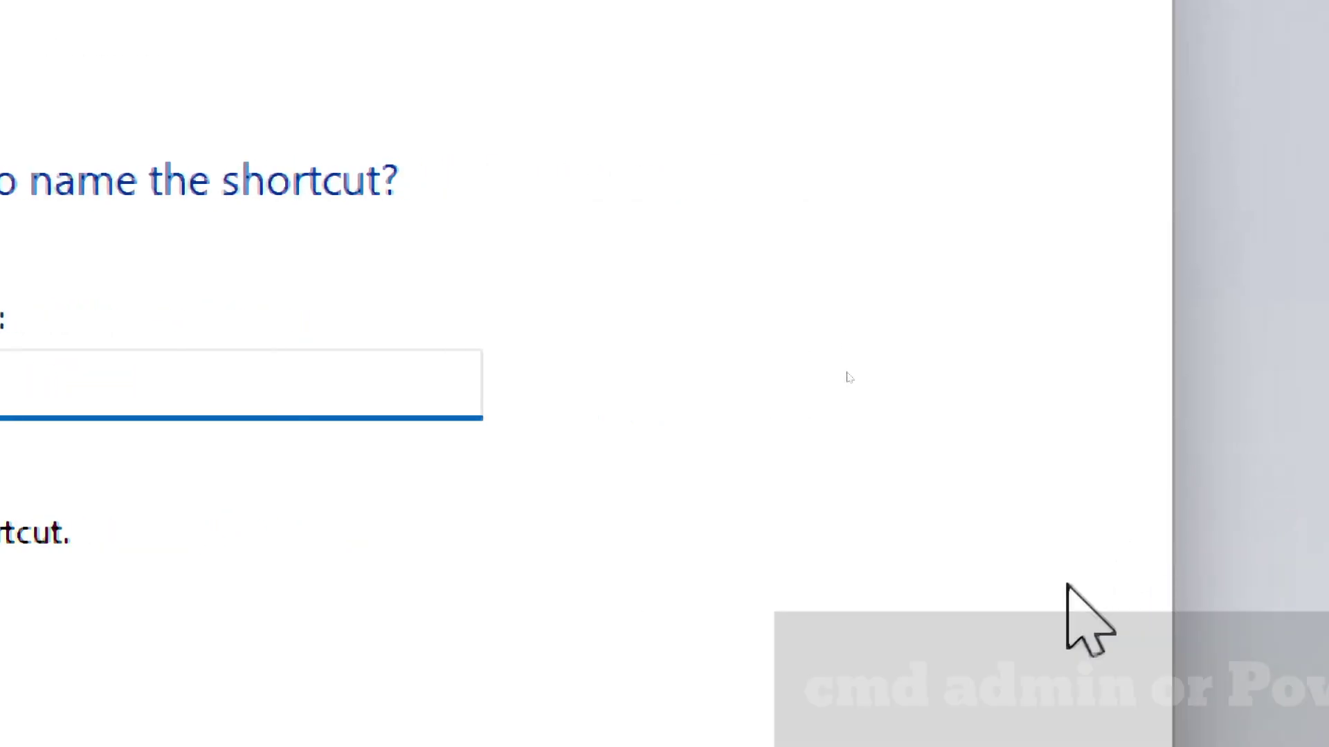
left_click(845, 671)
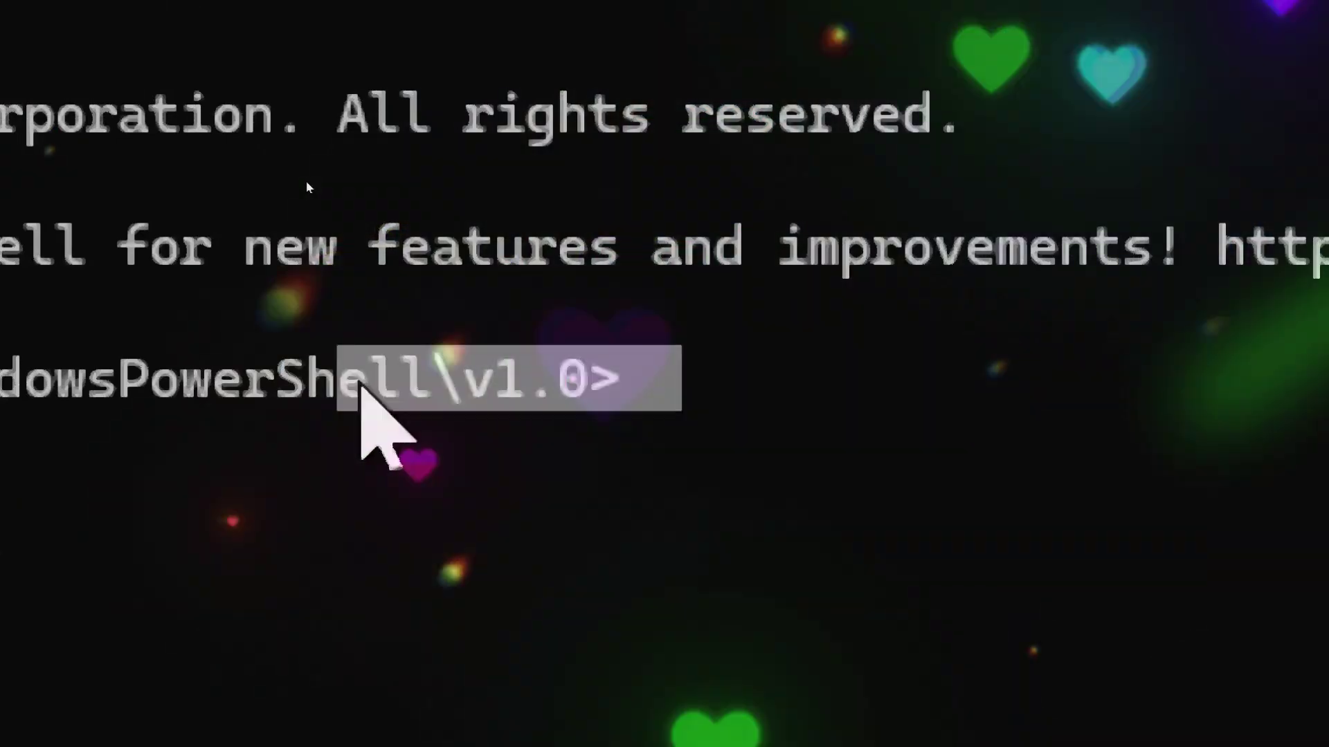
left_click_drag(360, 384, 8, 398)
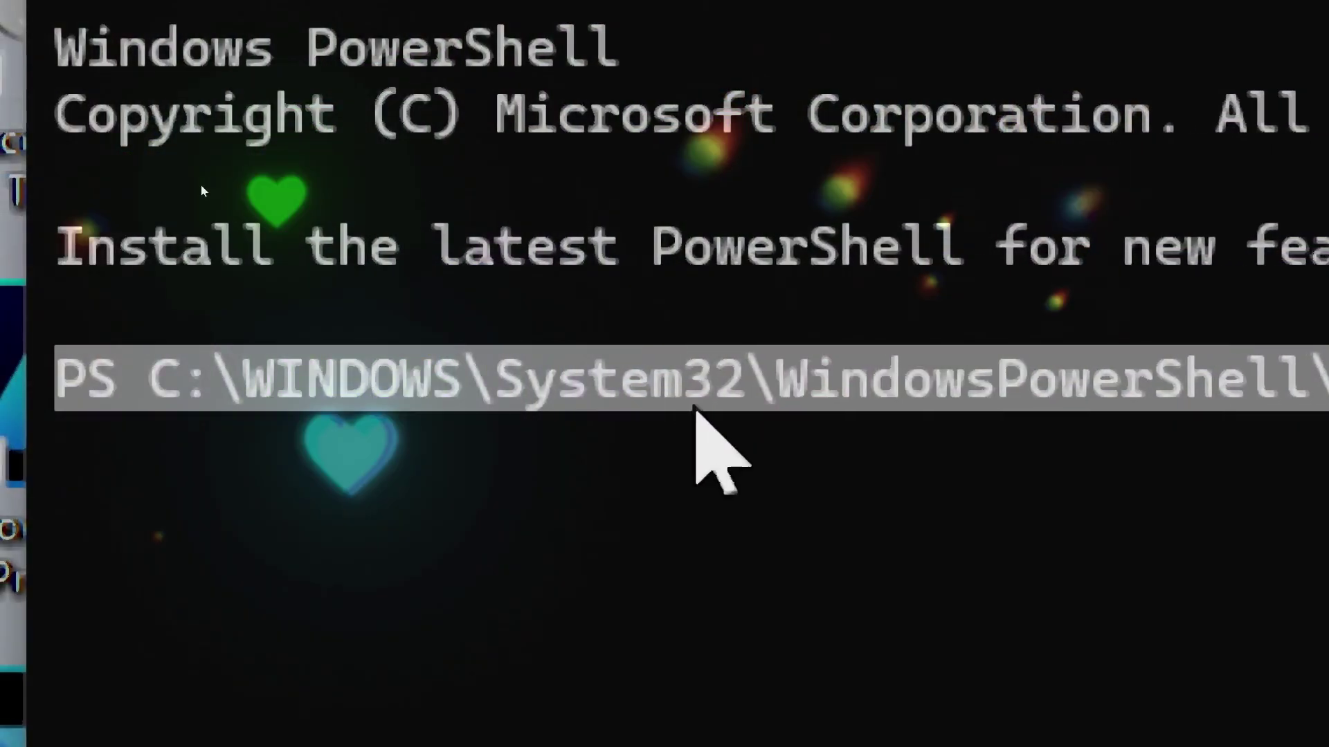